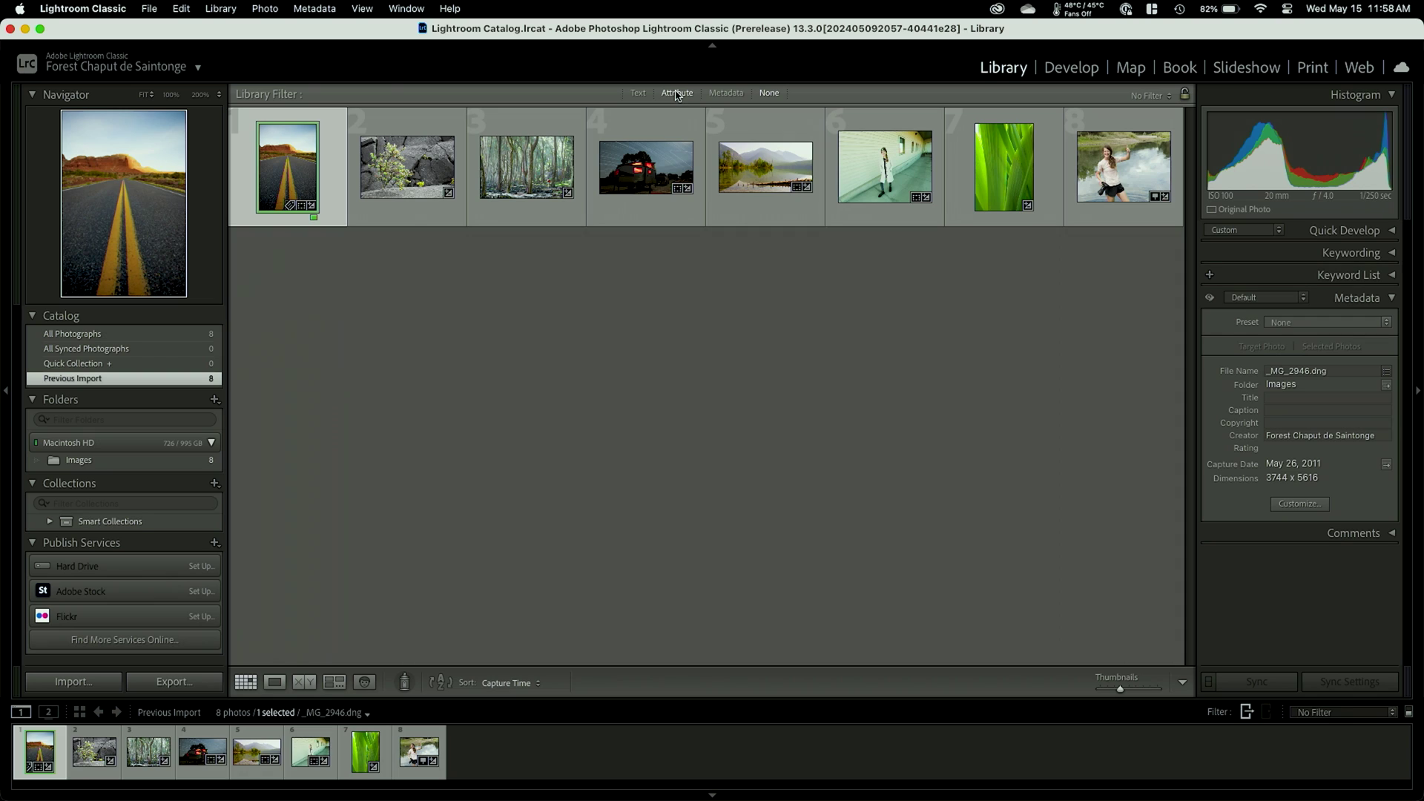
# Clear the Exported attribute filter so all eight photos show in the grid.
pyautogui.click(677, 93)
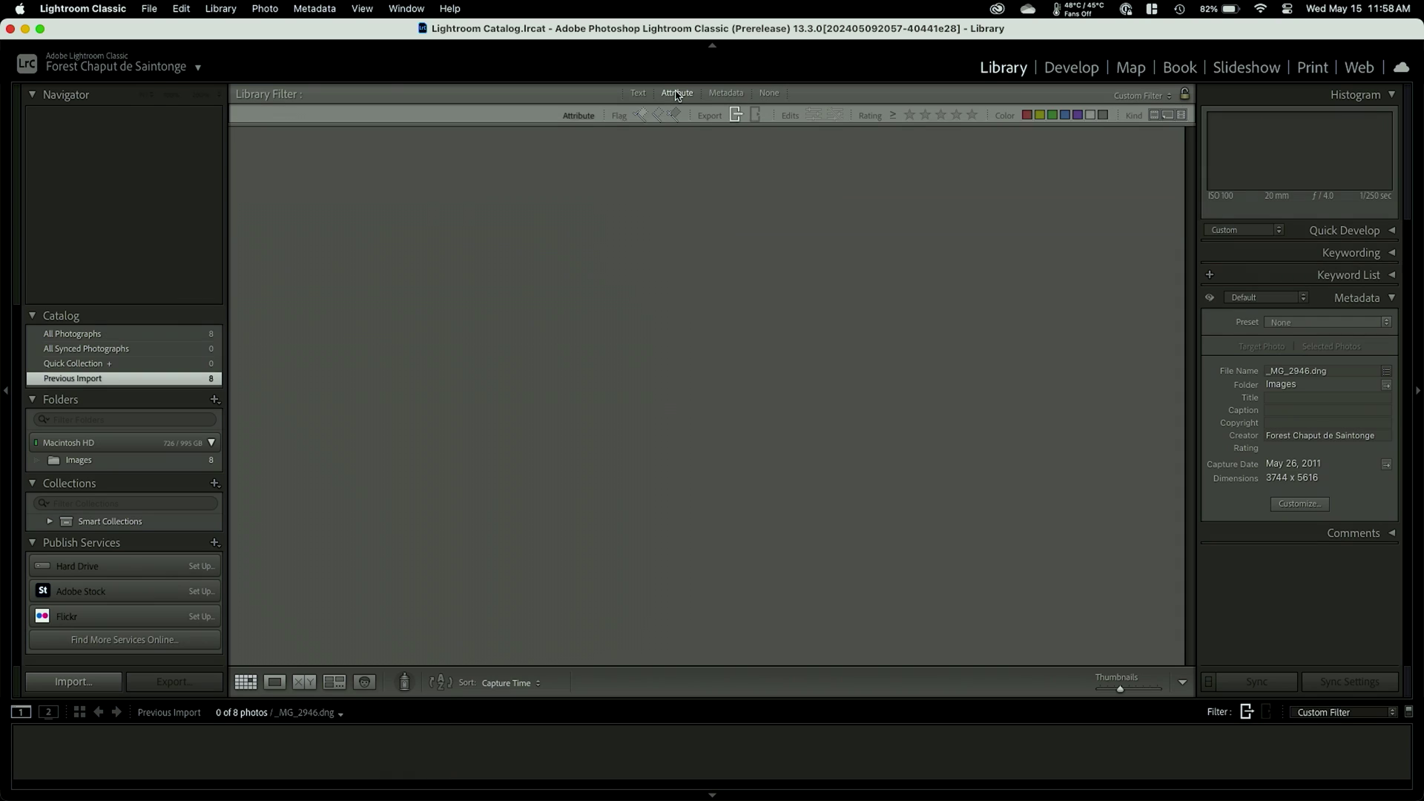
pyautogui.click(739, 117)
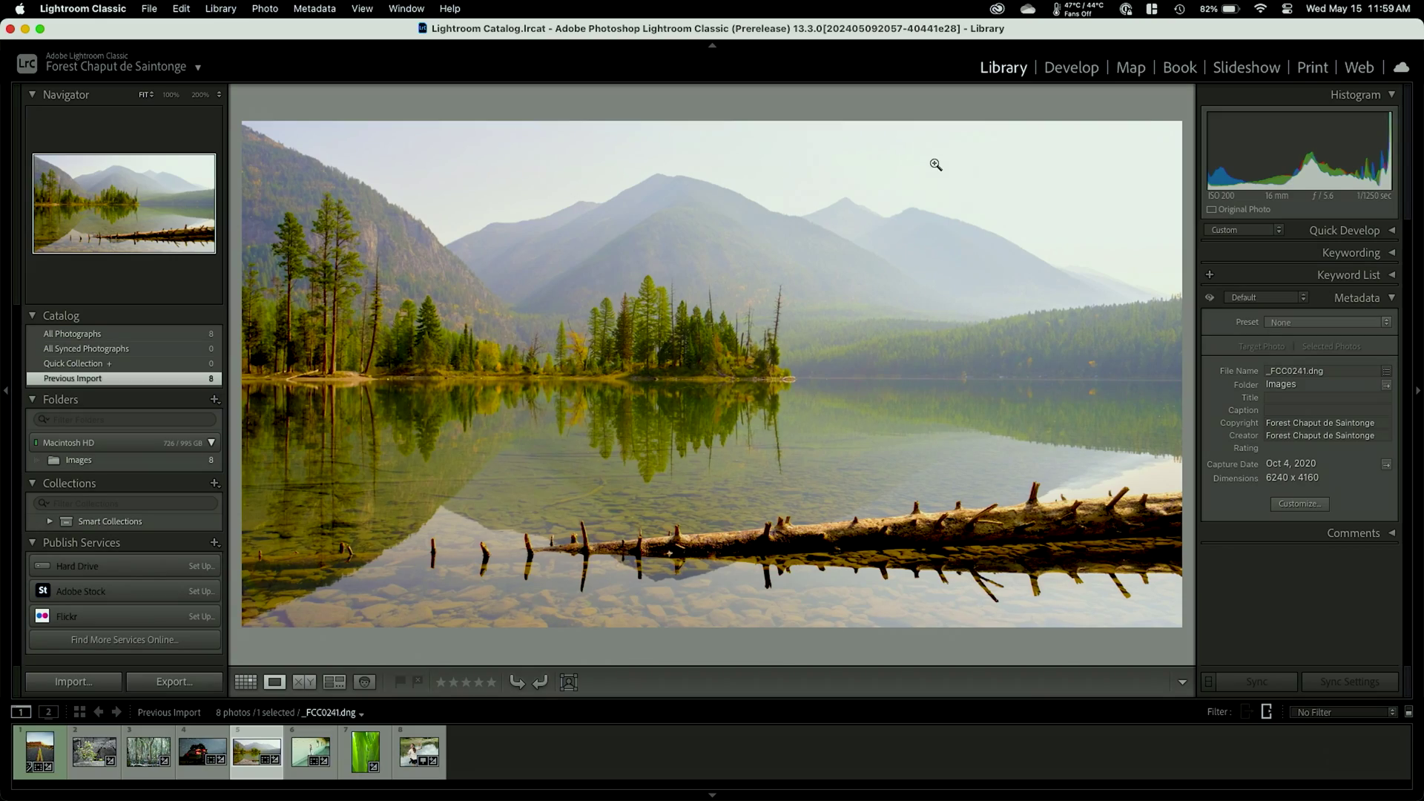
# Move the lake photo into Develop with the Remove tool active.
pyautogui.click(1059, 73)
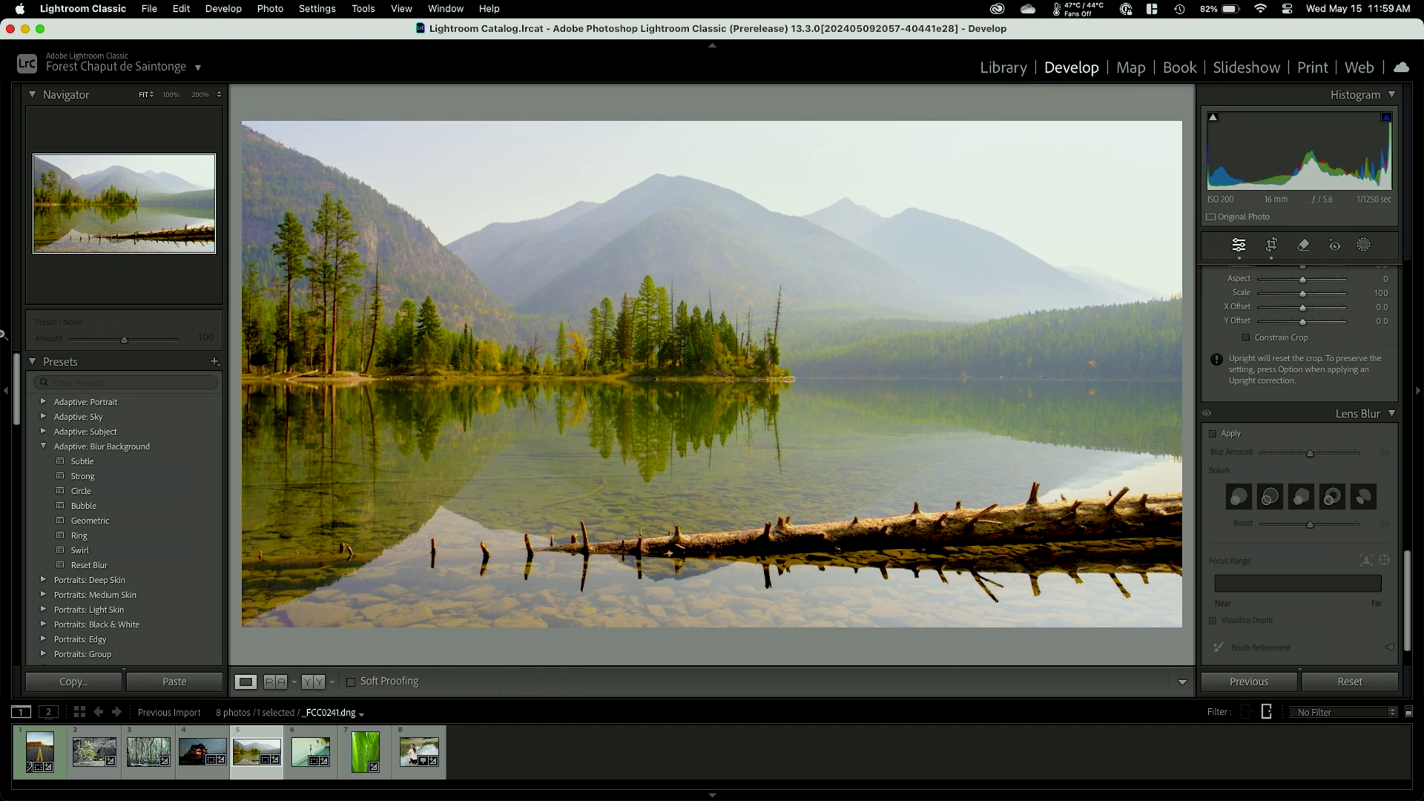
pyautogui.click(1302, 246)
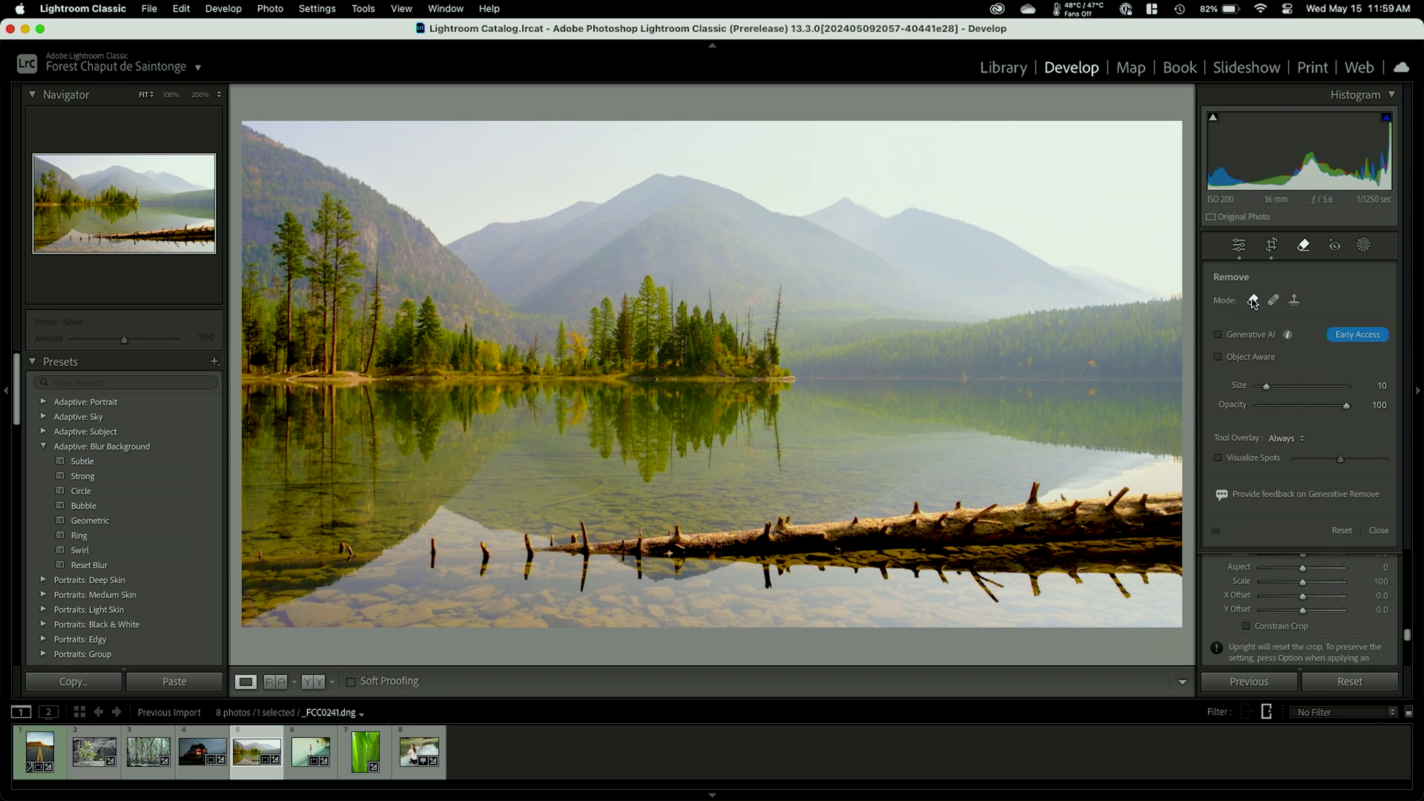
# Turn on Generative AI in the Remove panel and accept its usage agreement.
pyautogui.click(1217, 335)
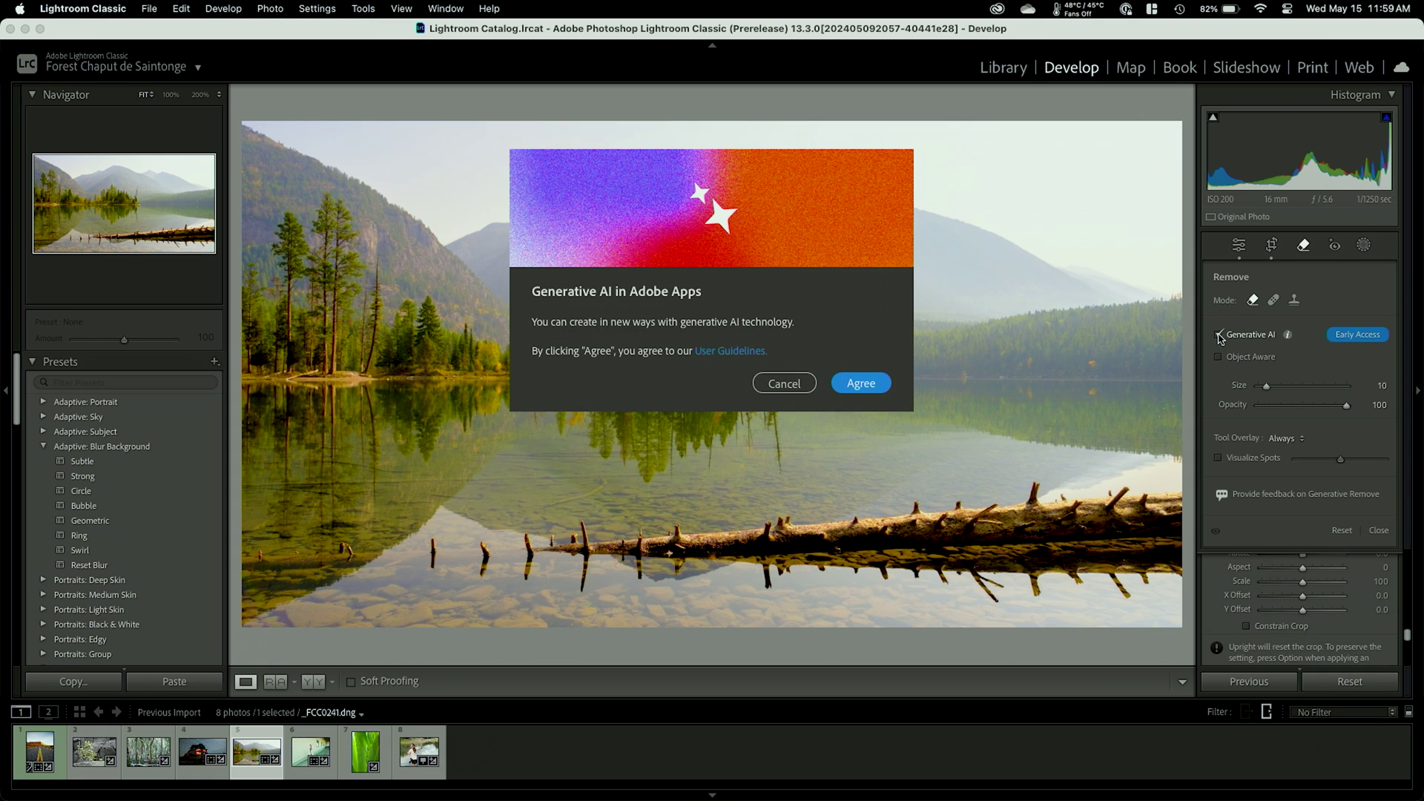
pyautogui.click(861, 383)
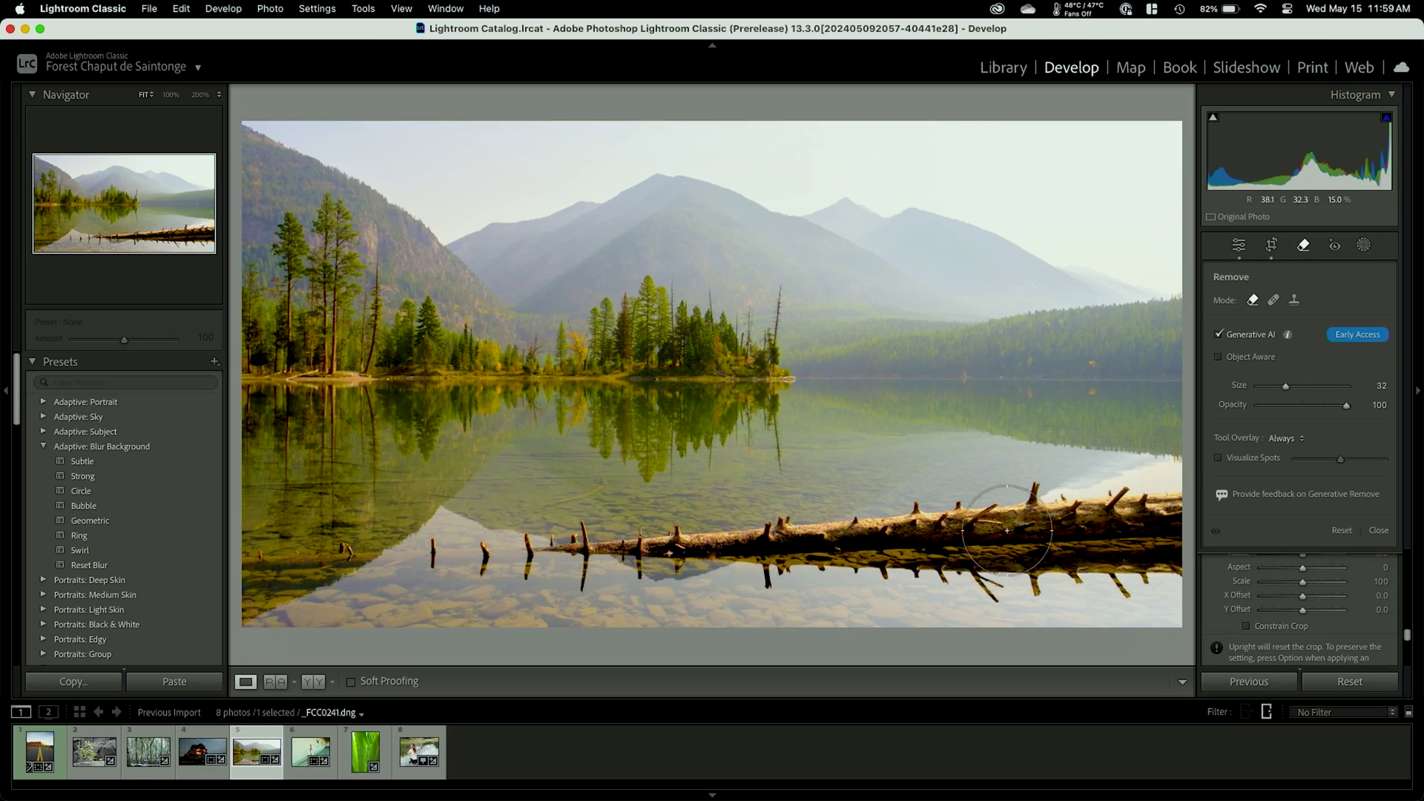
# Paint over the floating log and its reflection, run Generative Remove, and compare with the original.
pyautogui.moveTo(1140, 514)
pyautogui.mouseDown()
pyautogui.moveTo(1104, 518)
pyautogui.moveTo(1168, 559)
pyautogui.mouseUp()
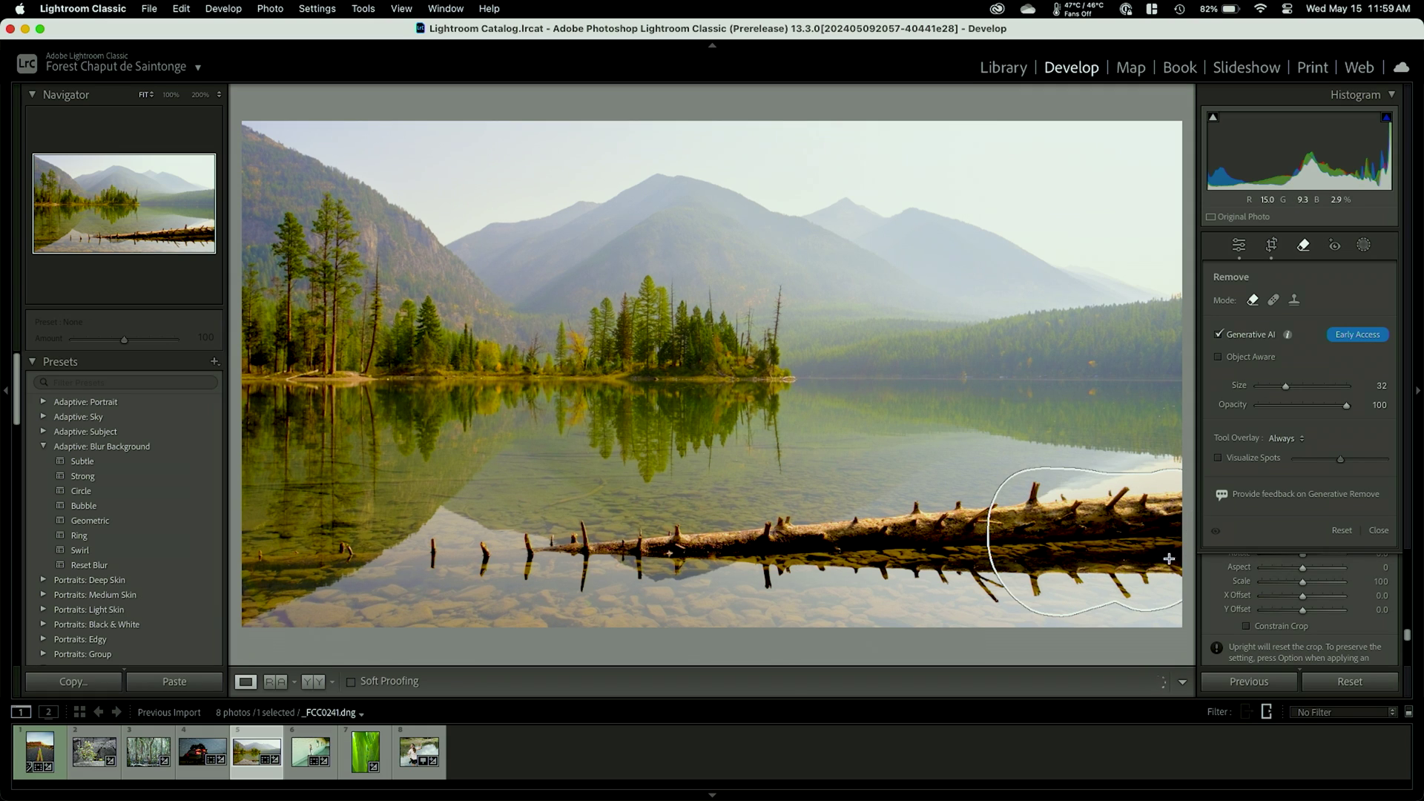
pyautogui.moveTo(1032, 552)
pyautogui.mouseDown()
pyautogui.moveTo(892, 538)
pyautogui.moveTo(764, 558)
pyautogui.mouseUp()
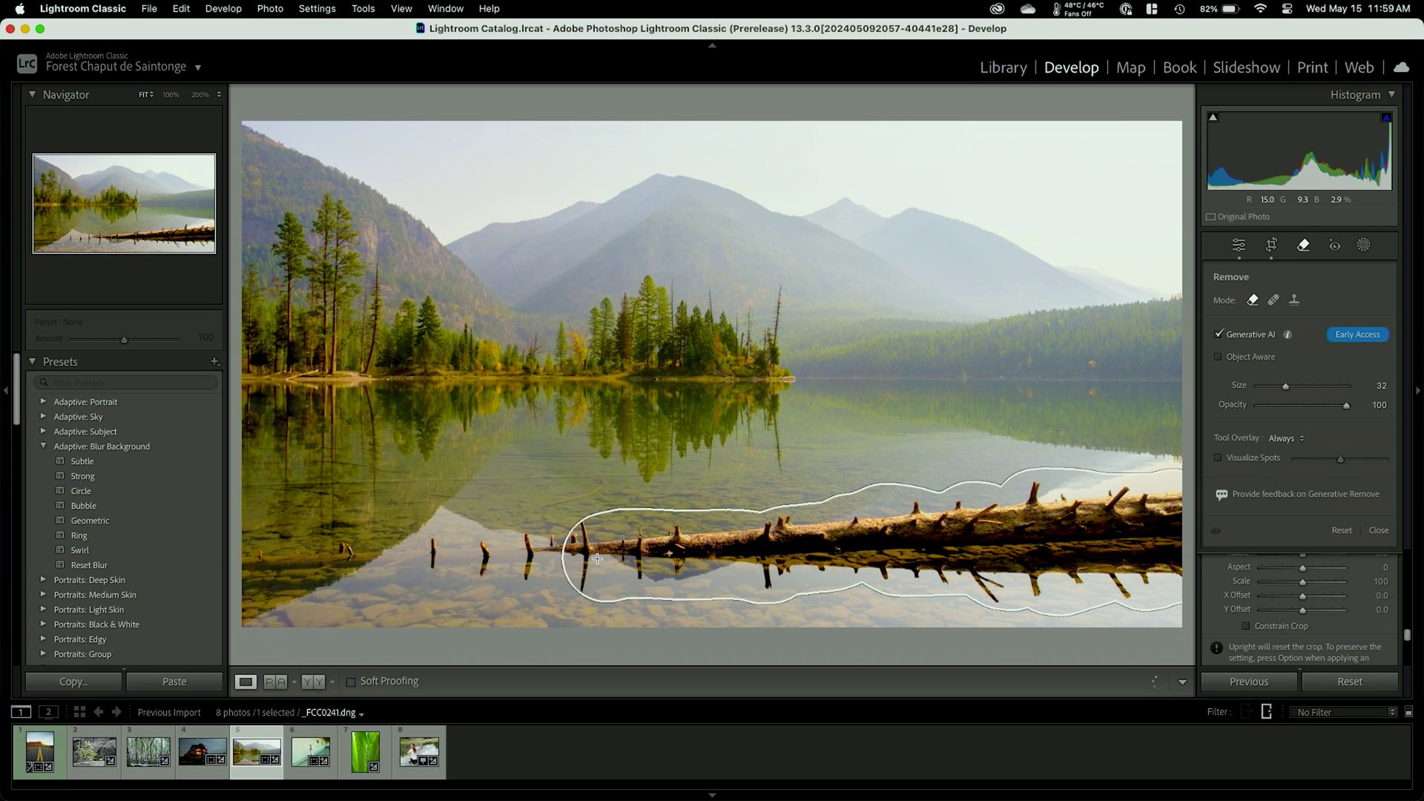
pyautogui.moveTo(764, 558); pyautogui.dragTo(252, 567)
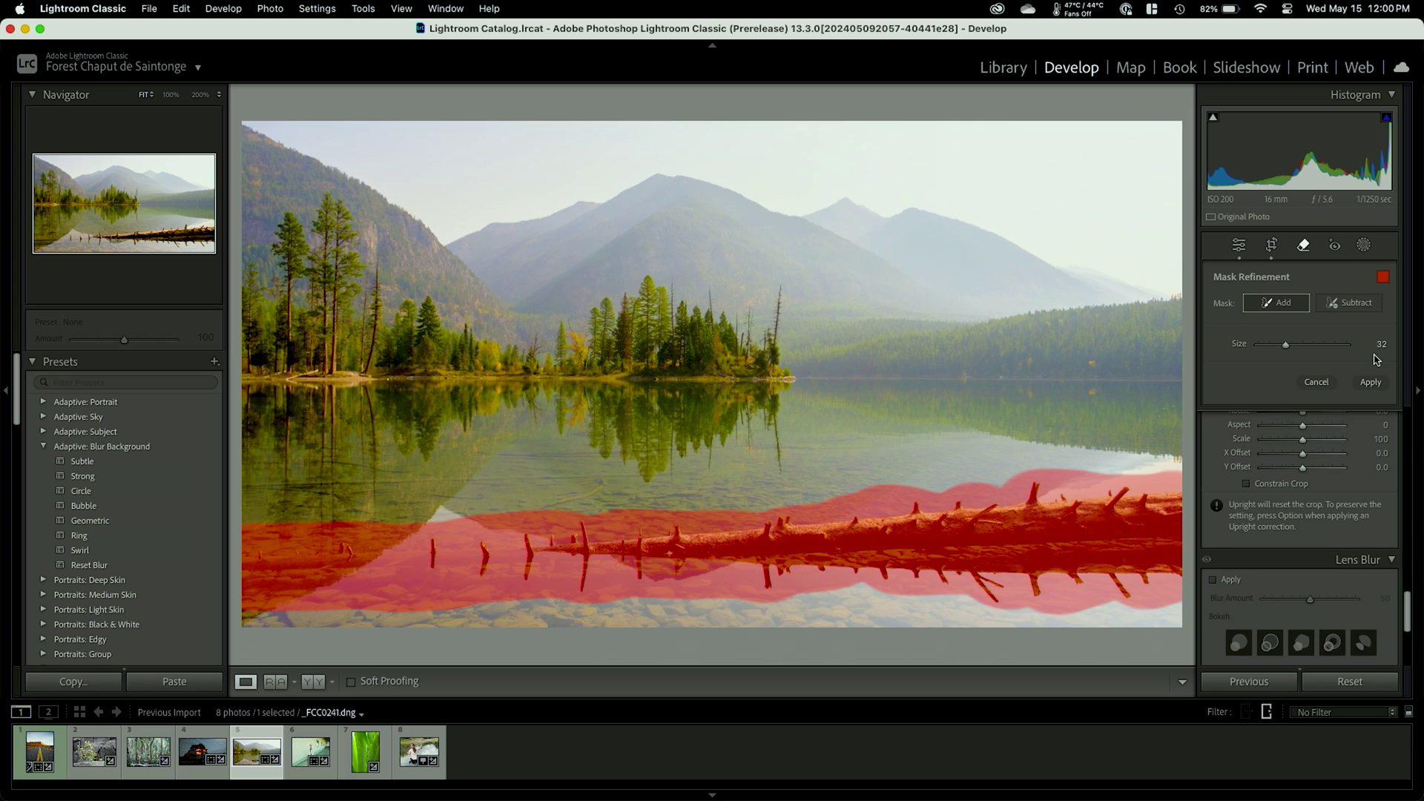
pyautogui.click(1370, 382)
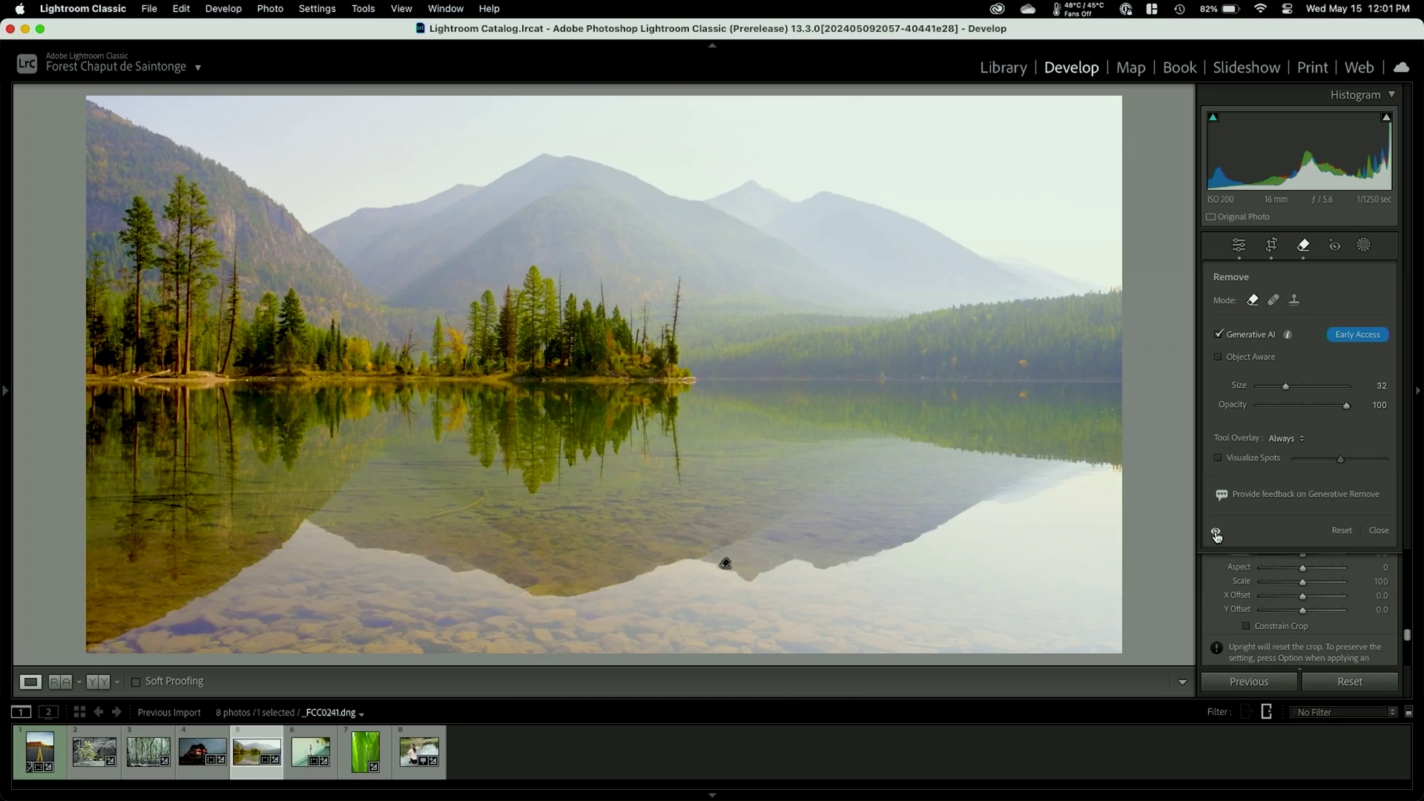
pyautogui.click(1215, 534)
pyautogui.click(1215, 536)
pyautogui.click(1216, 536)
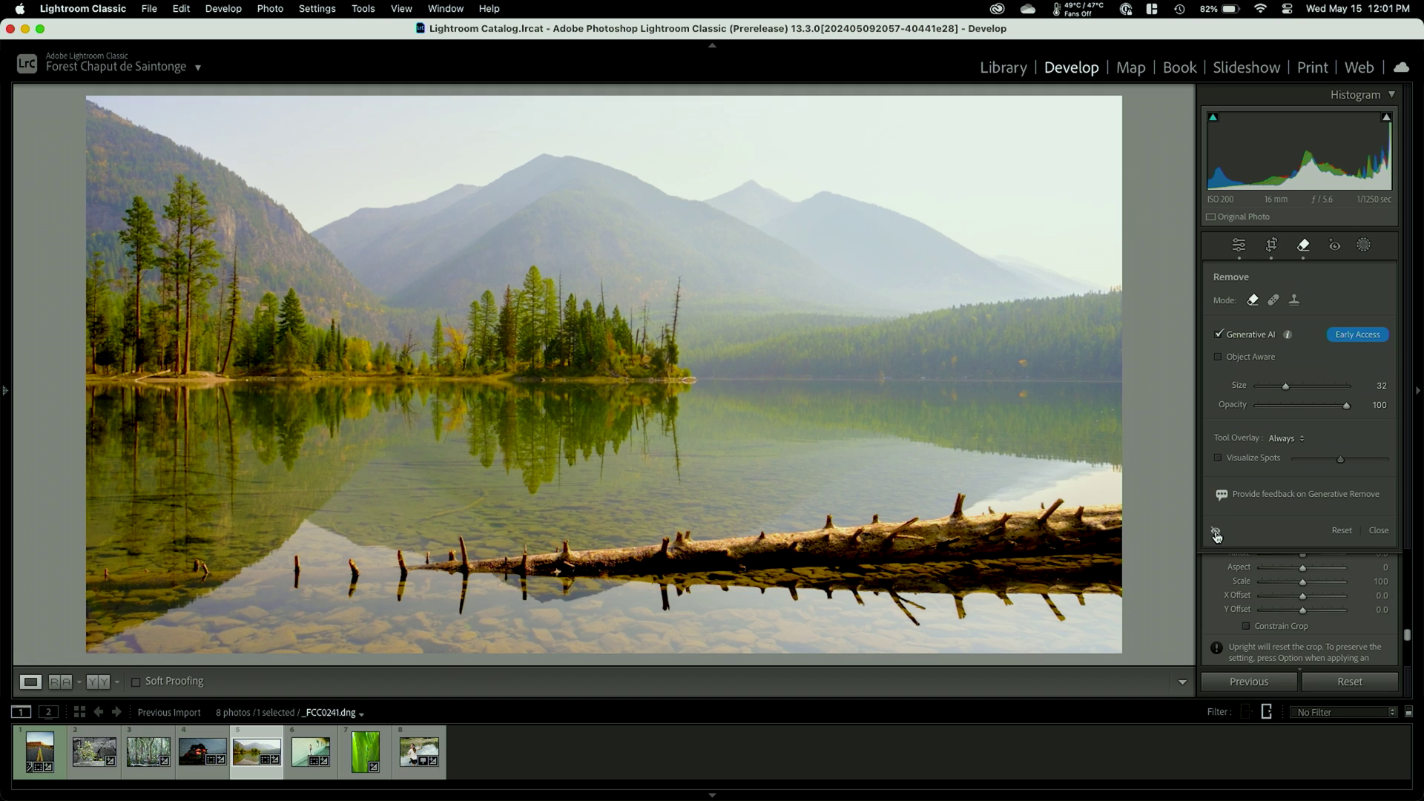
pyautogui.click(1217, 536)
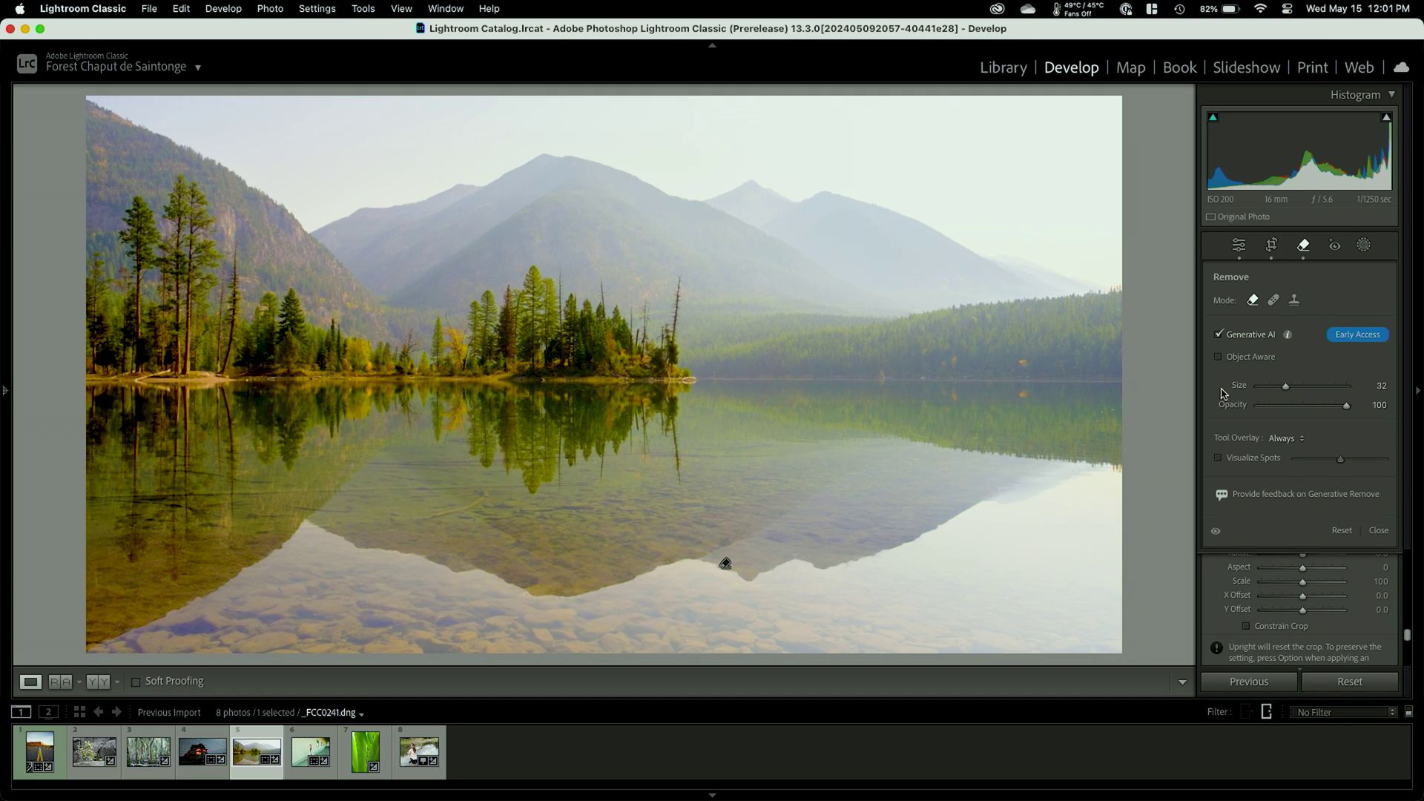
# Cycle the log removal's generated variations, settling on variation 3 of 3.
pyautogui.click(726, 564)
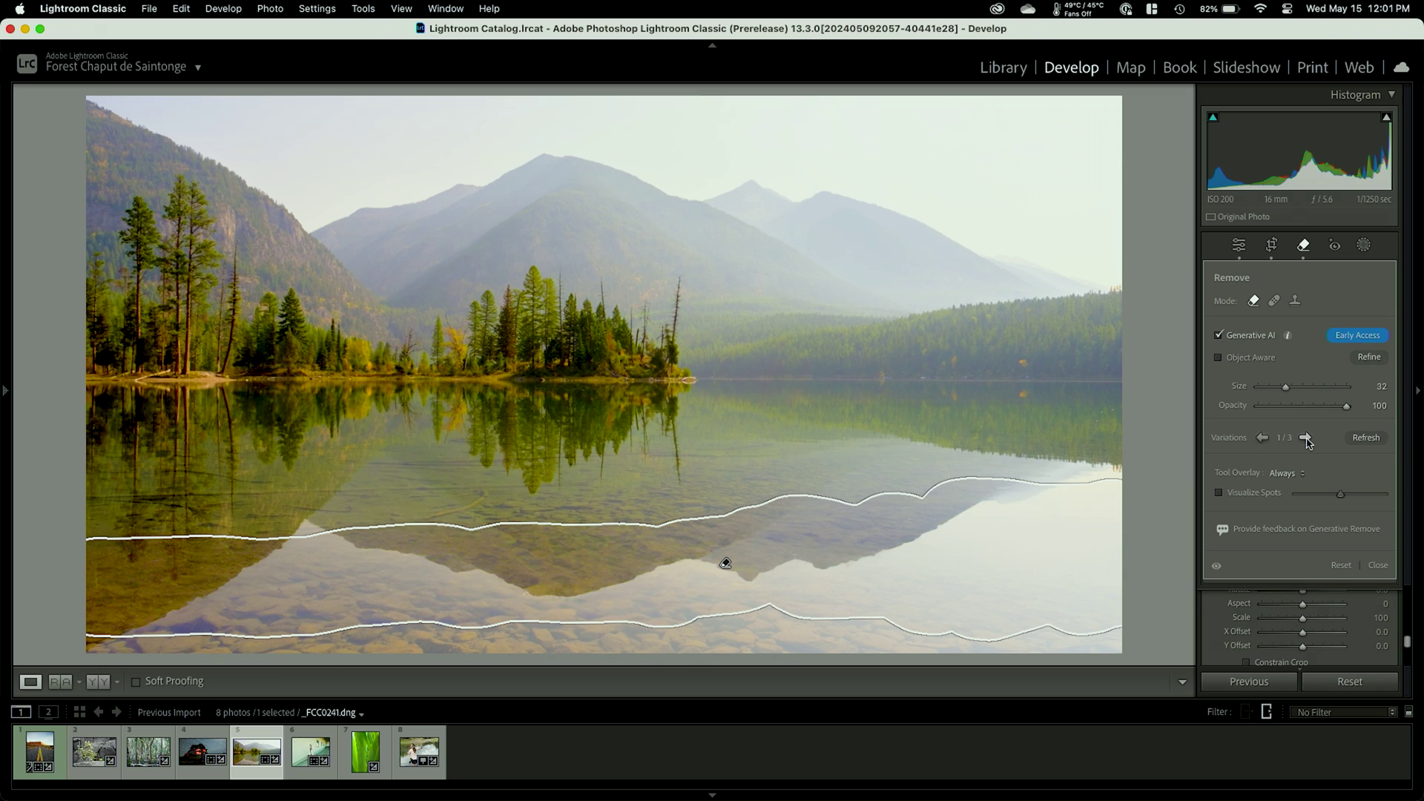
pyautogui.click(1307, 439)
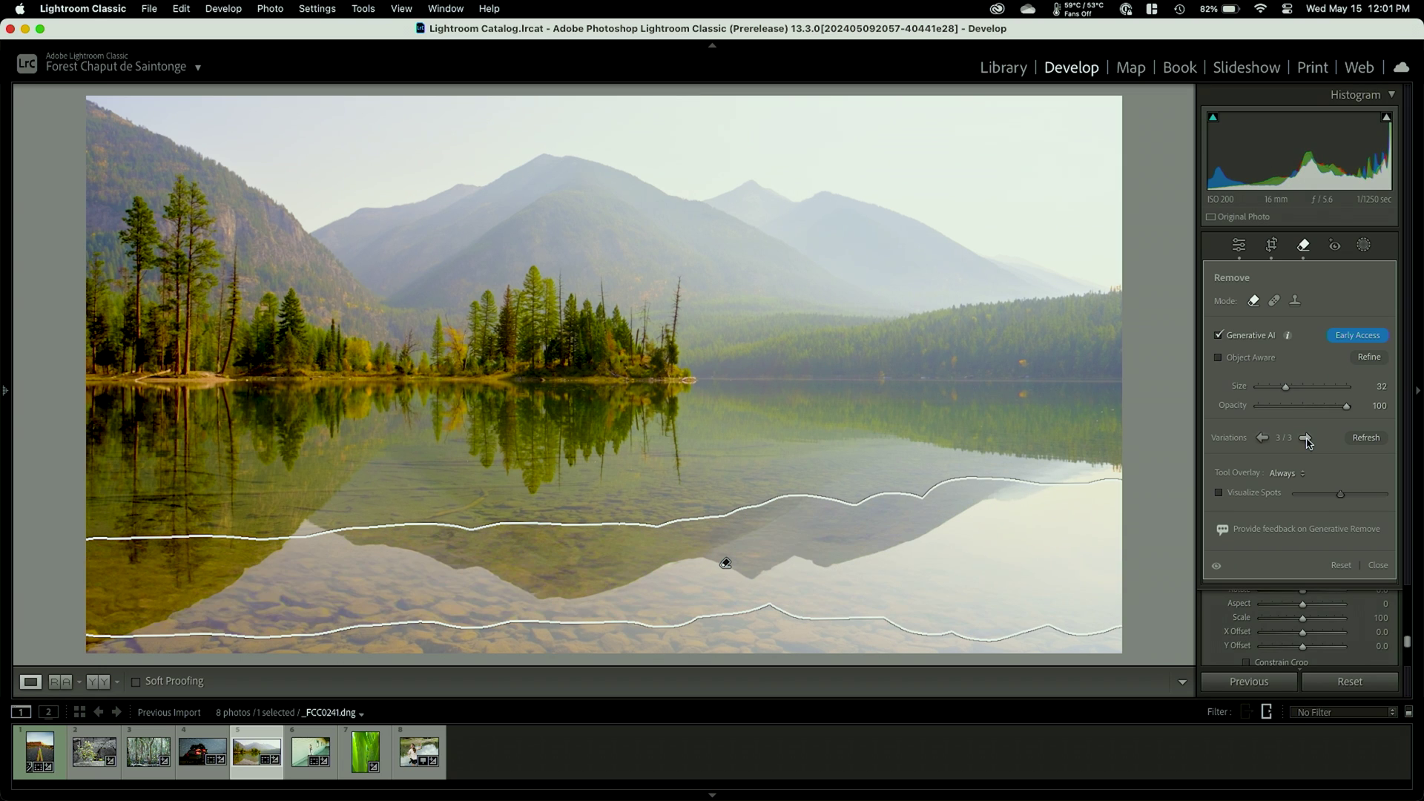
pyautogui.click(1265, 438)
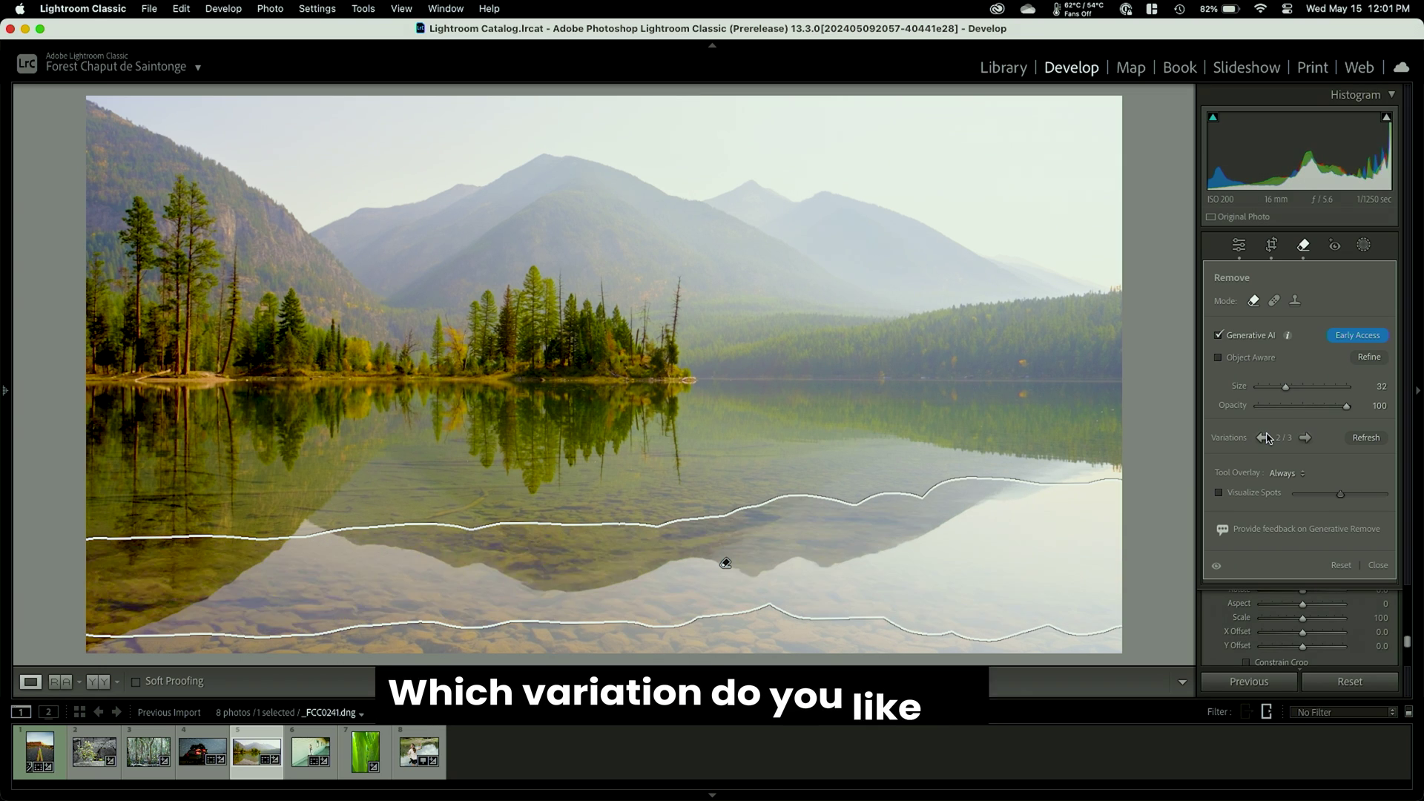
pyautogui.click(1306, 439)
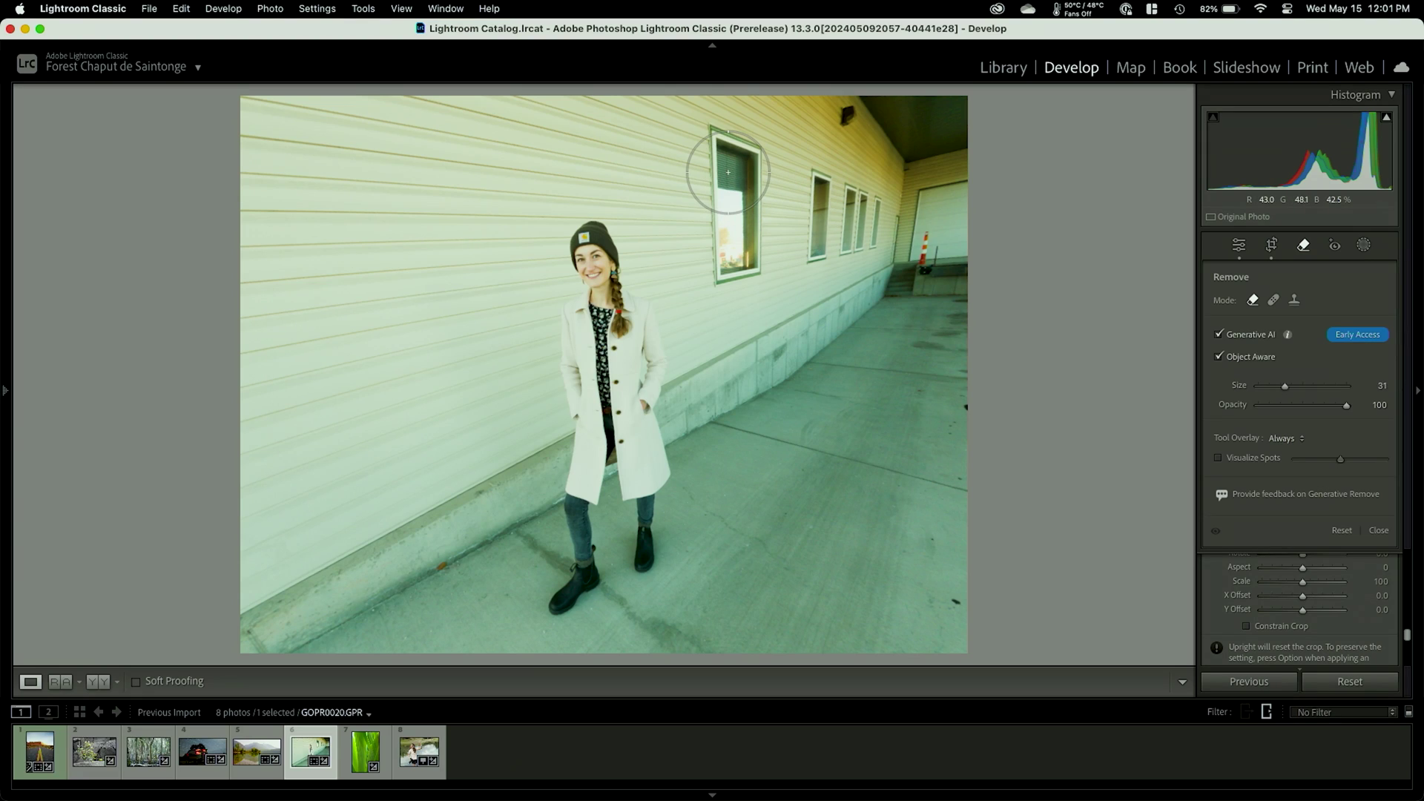
pyautogui.scroll(-3, 728, 171)
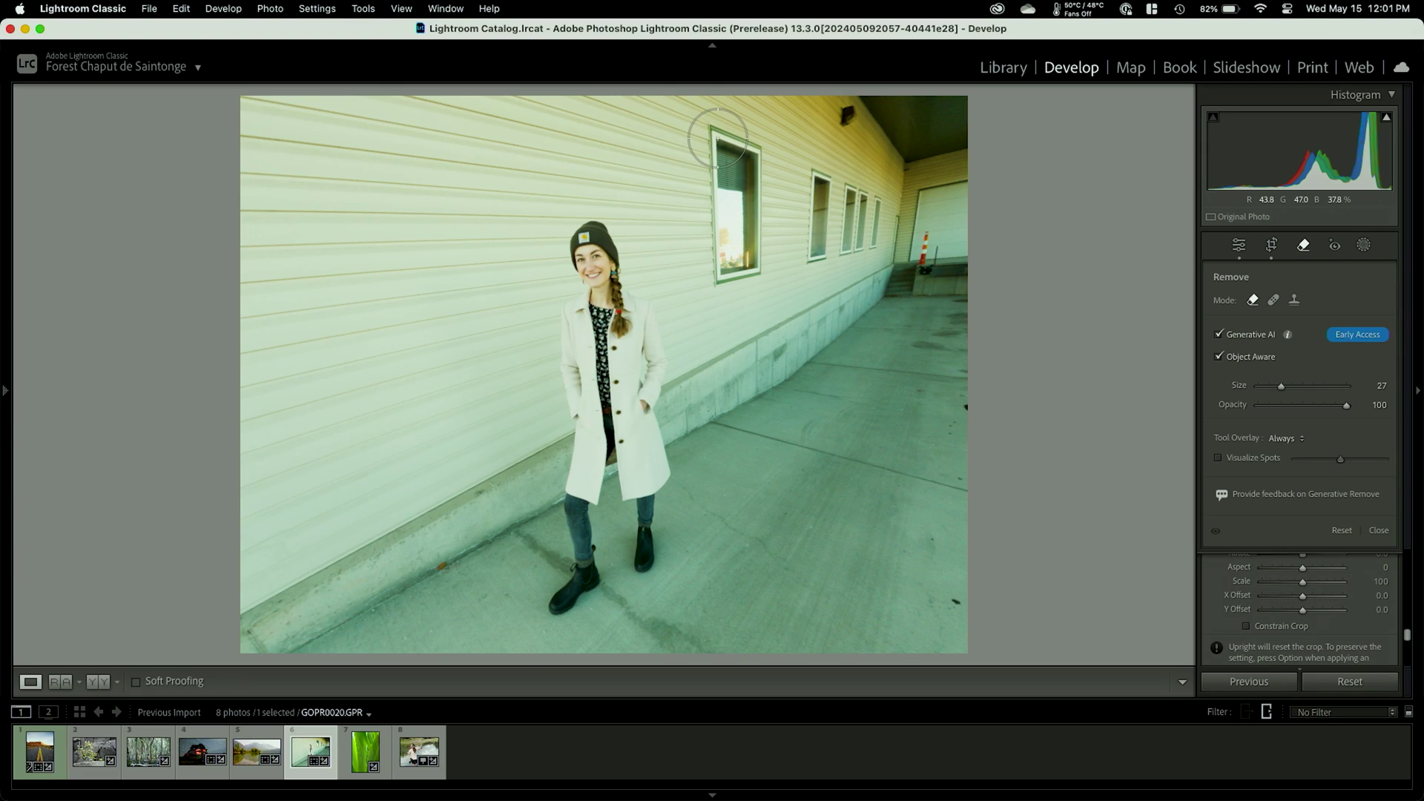
# Paint out the wall window above the woman with Generative Remove and close the tool.
pyautogui.moveTo(723, 226); pyautogui.dragTo(743, 152)
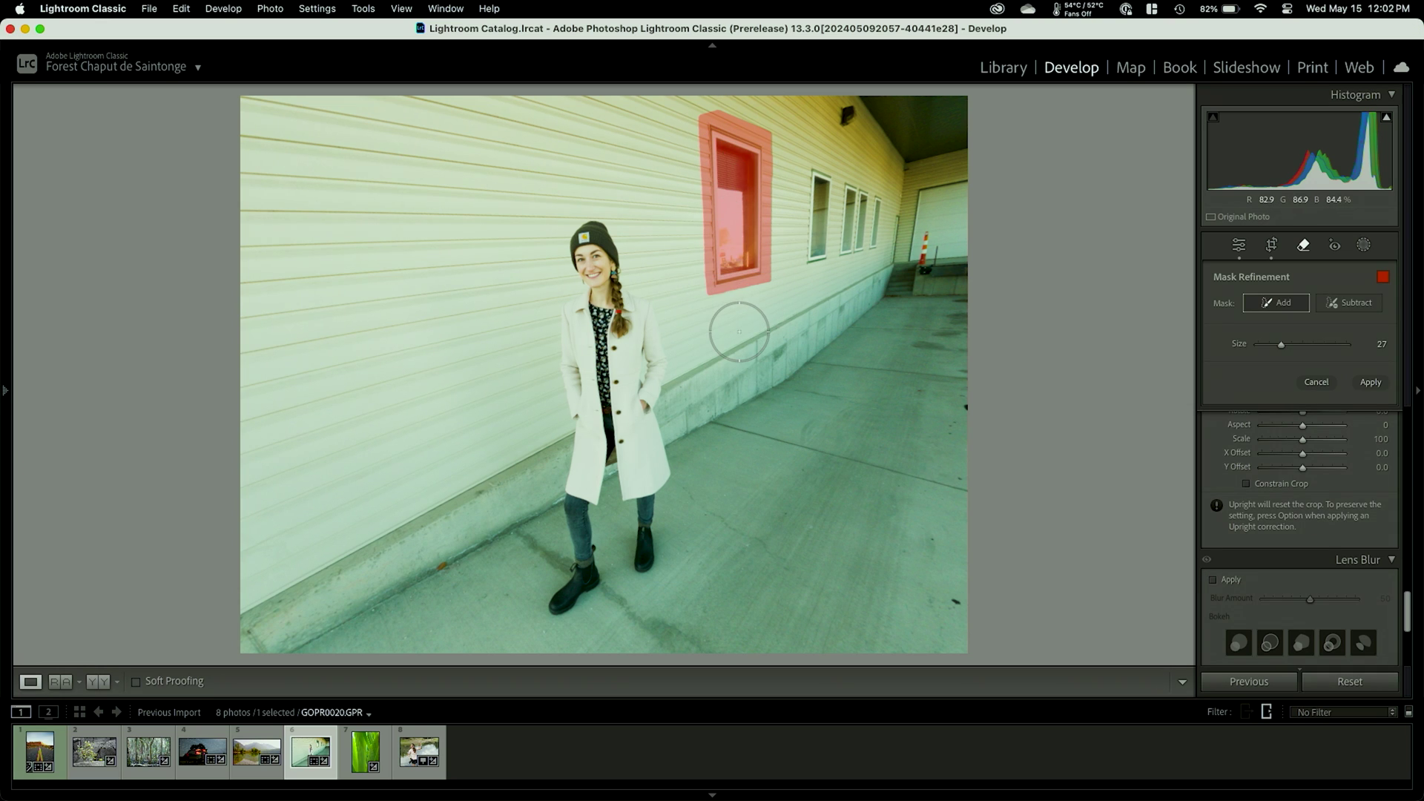
pyautogui.click(1385, 386)
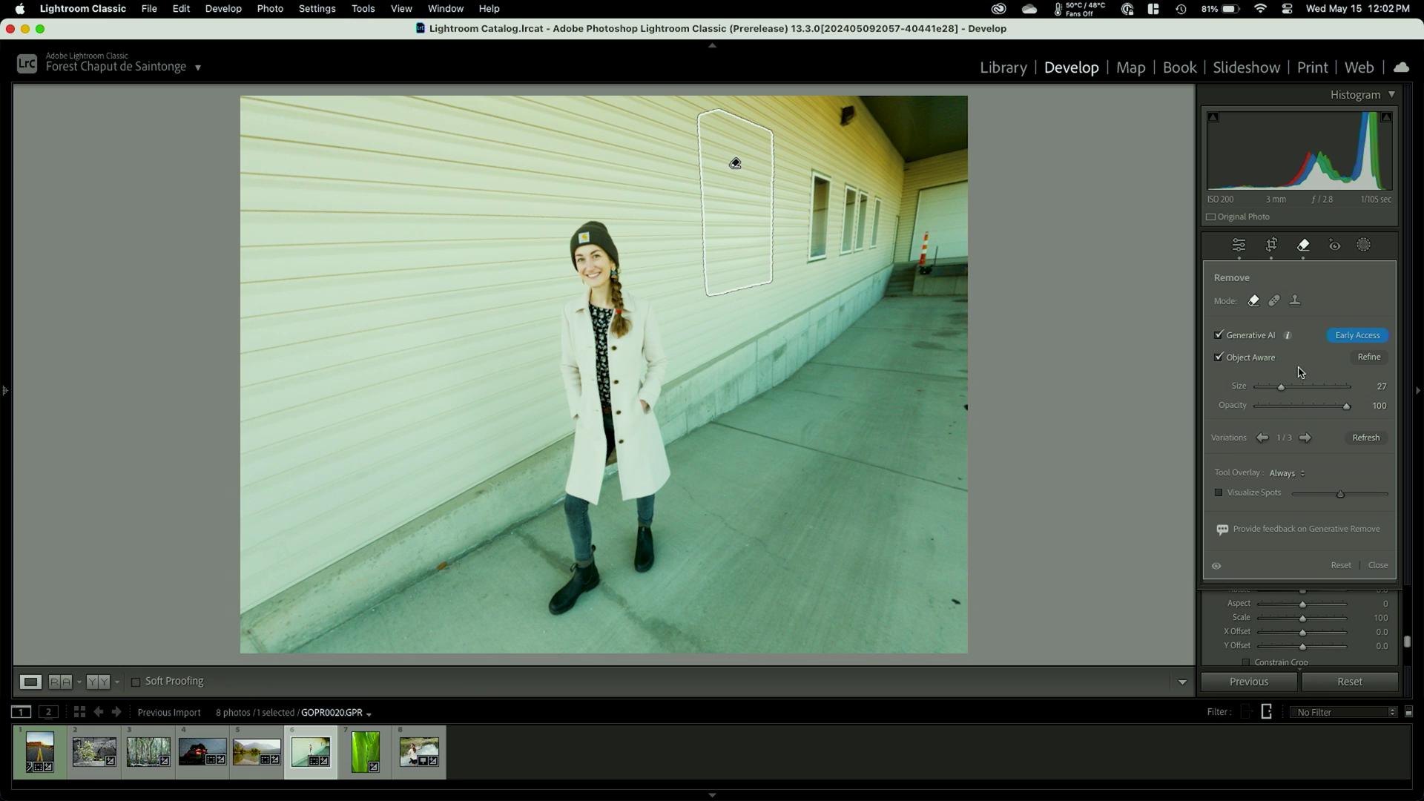
pyautogui.click(1378, 563)
pyautogui.click(1377, 561)
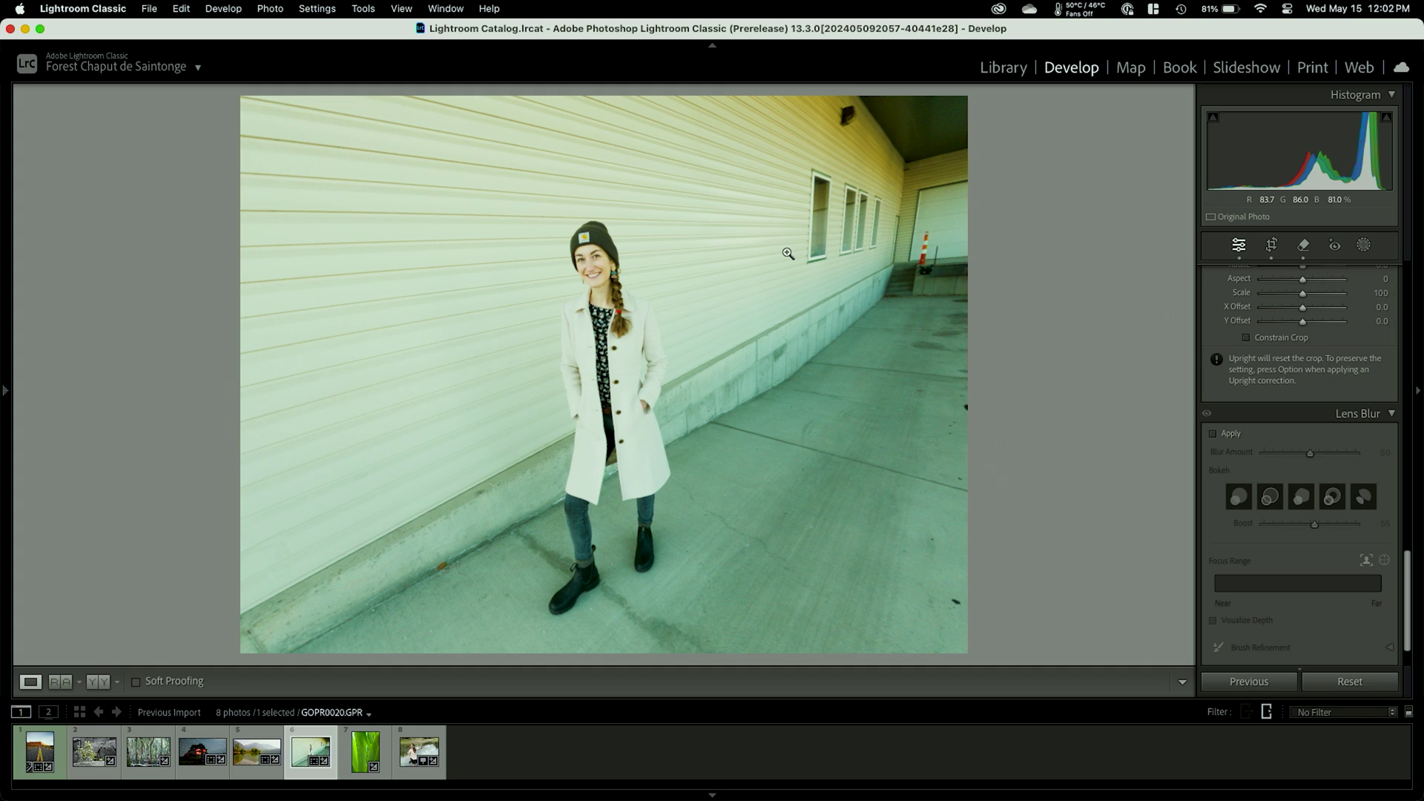
# Switch the wall portrait's window removal to non-generative removal.
pyautogui.click(1303, 245)
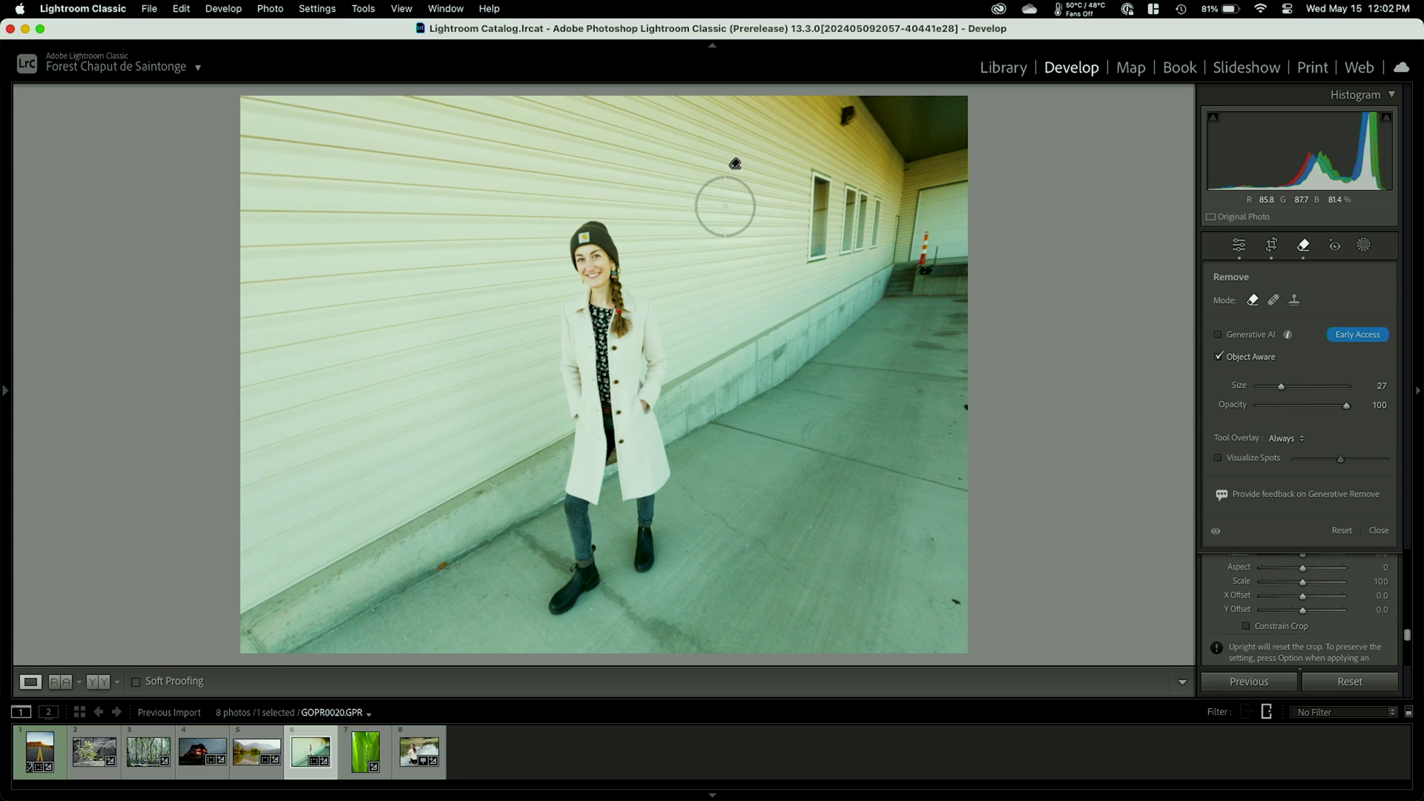
pyautogui.click(734, 163)
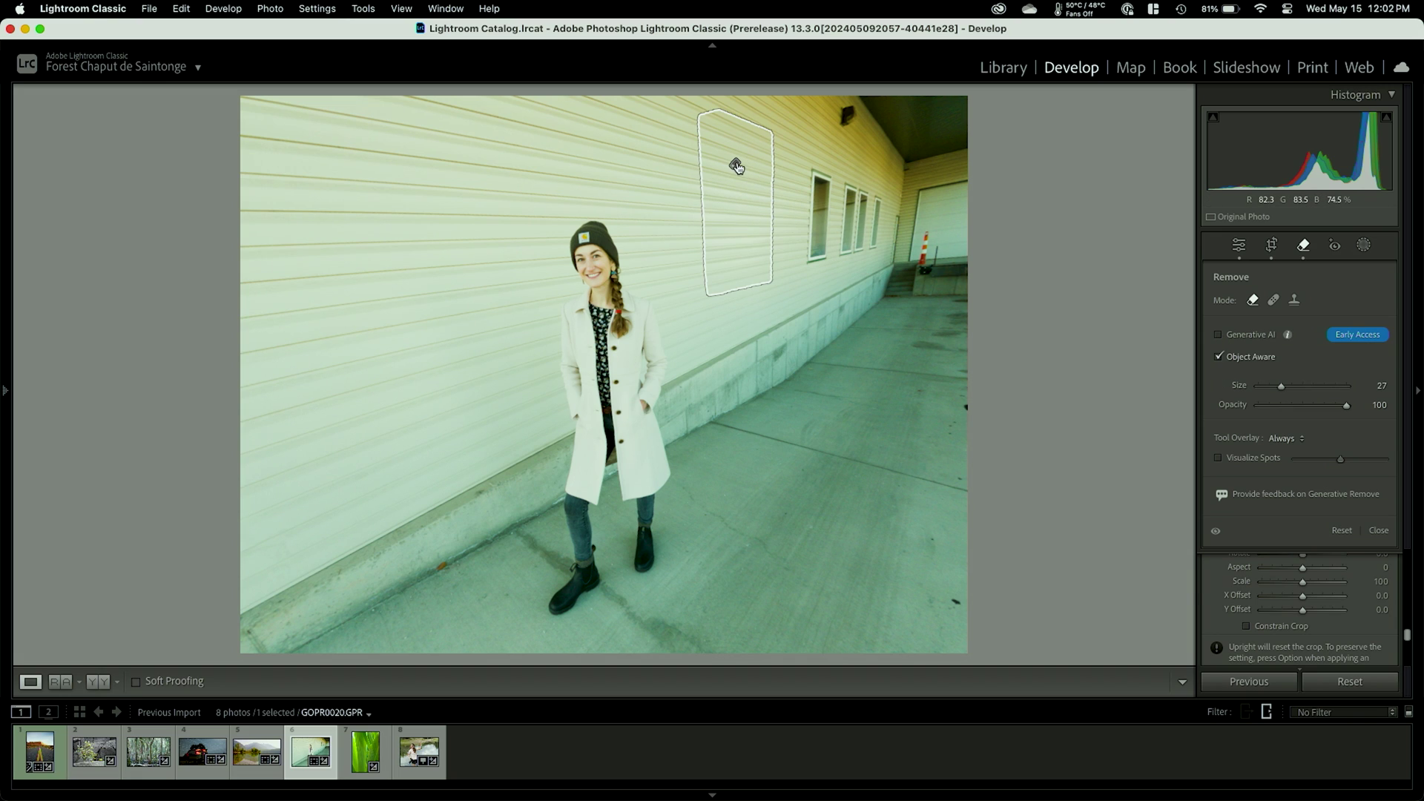
pyautogui.click(1220, 336)
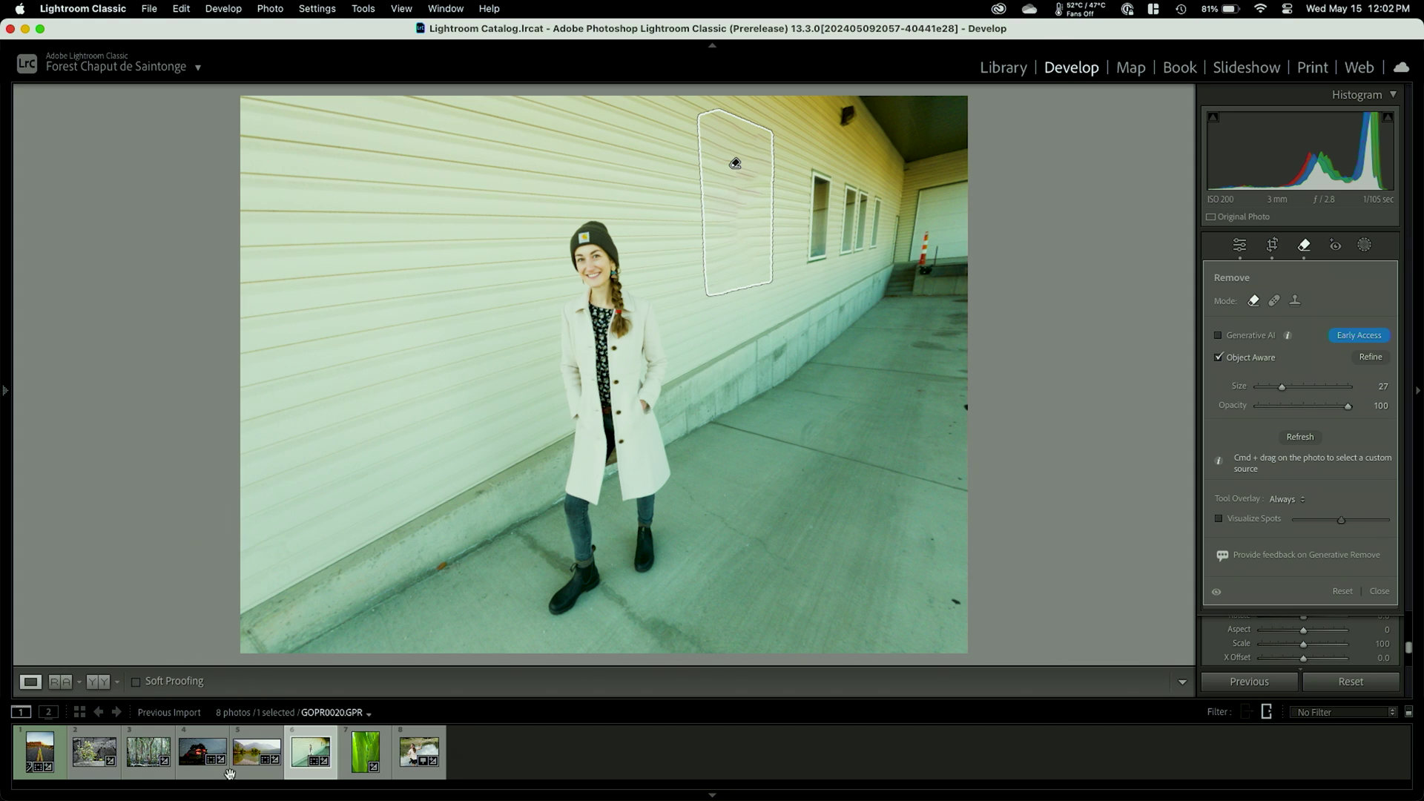
# Switch the lake photo's reflection removal to non-generative removal.
pyautogui.click(256, 752)
pyautogui.click(726, 564)
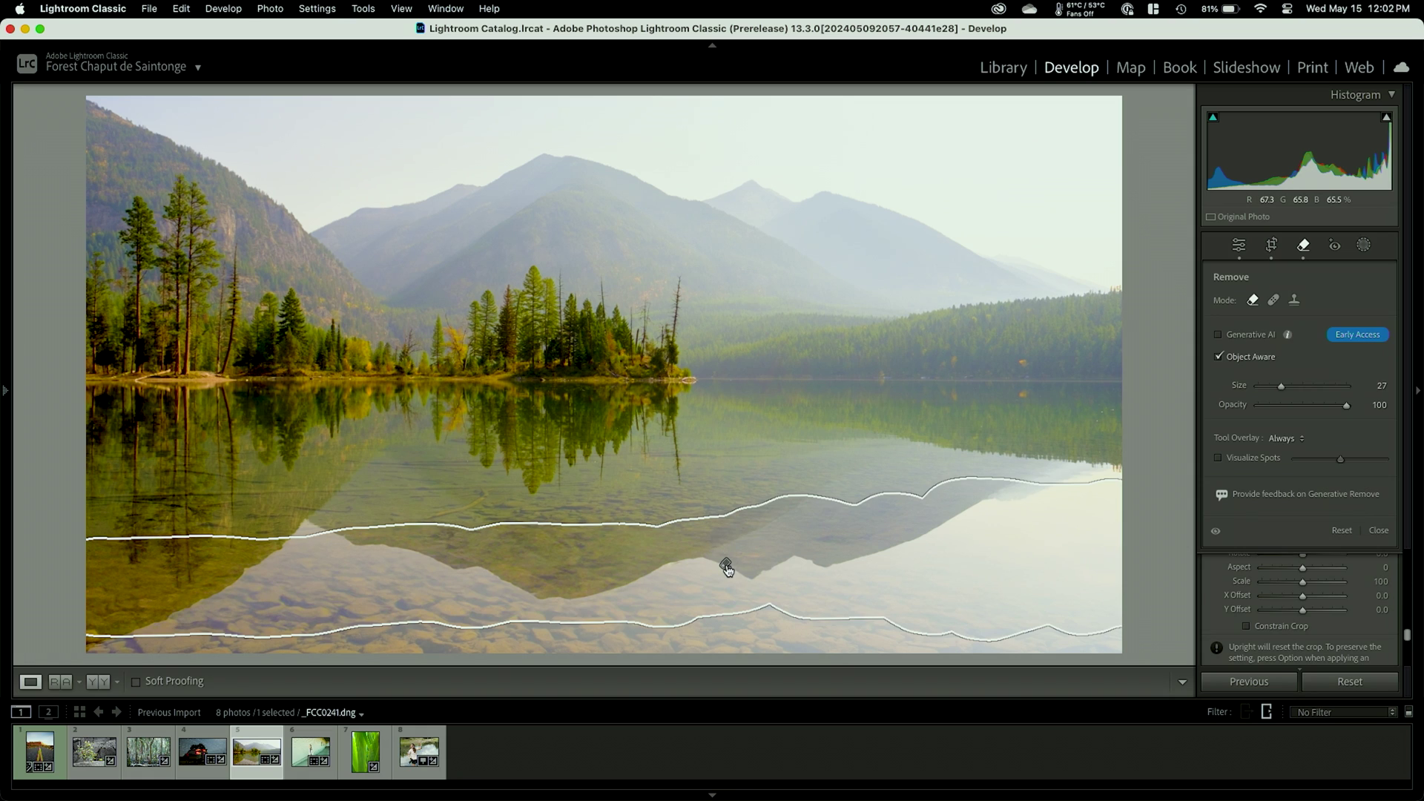
pyautogui.click(1219, 336)
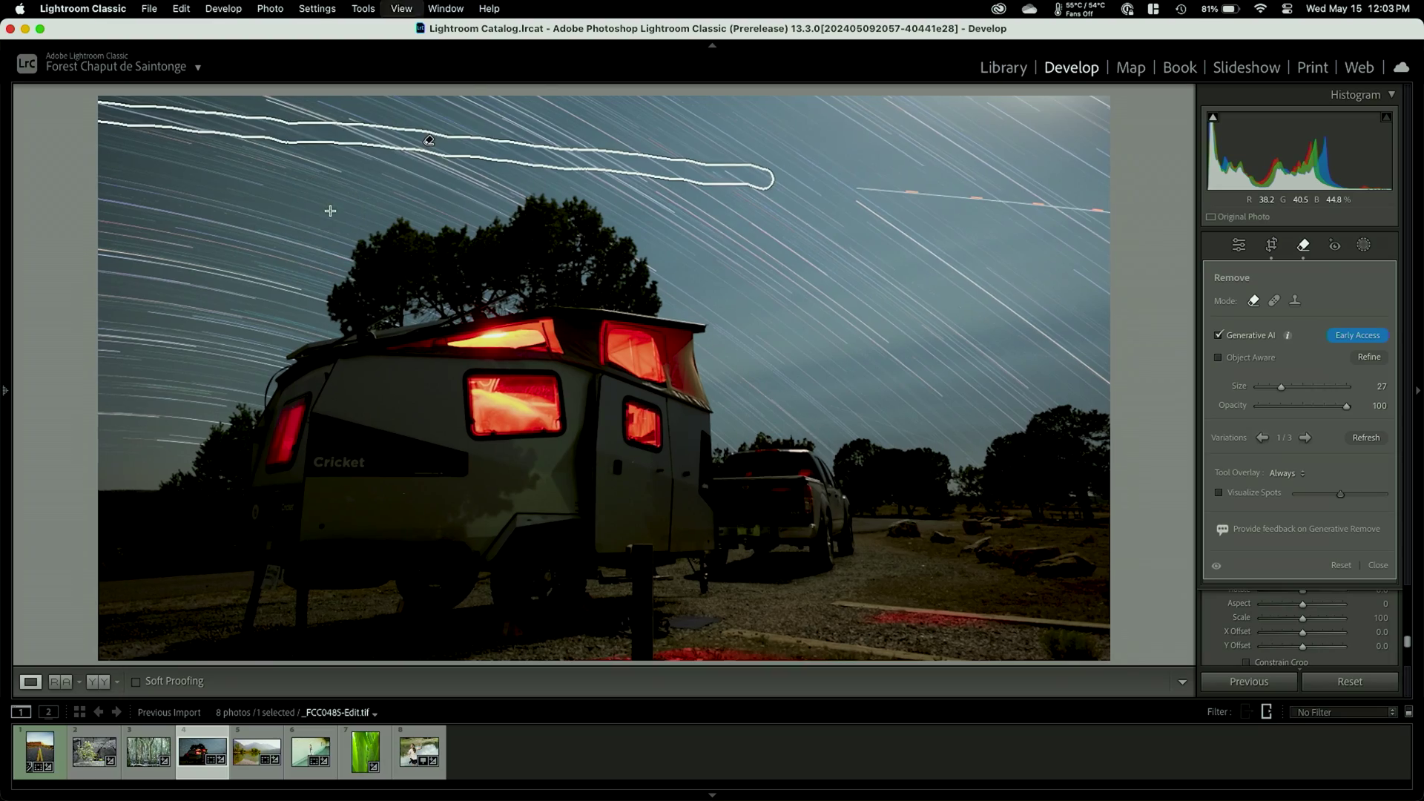
pyautogui.scroll(5, 331, 209)
# Bring the camper photo's star-trail sky stroke into view and toggle the removal before/after.
pyautogui.moveTo(477, 246); pyautogui.dragTo(604, 706)
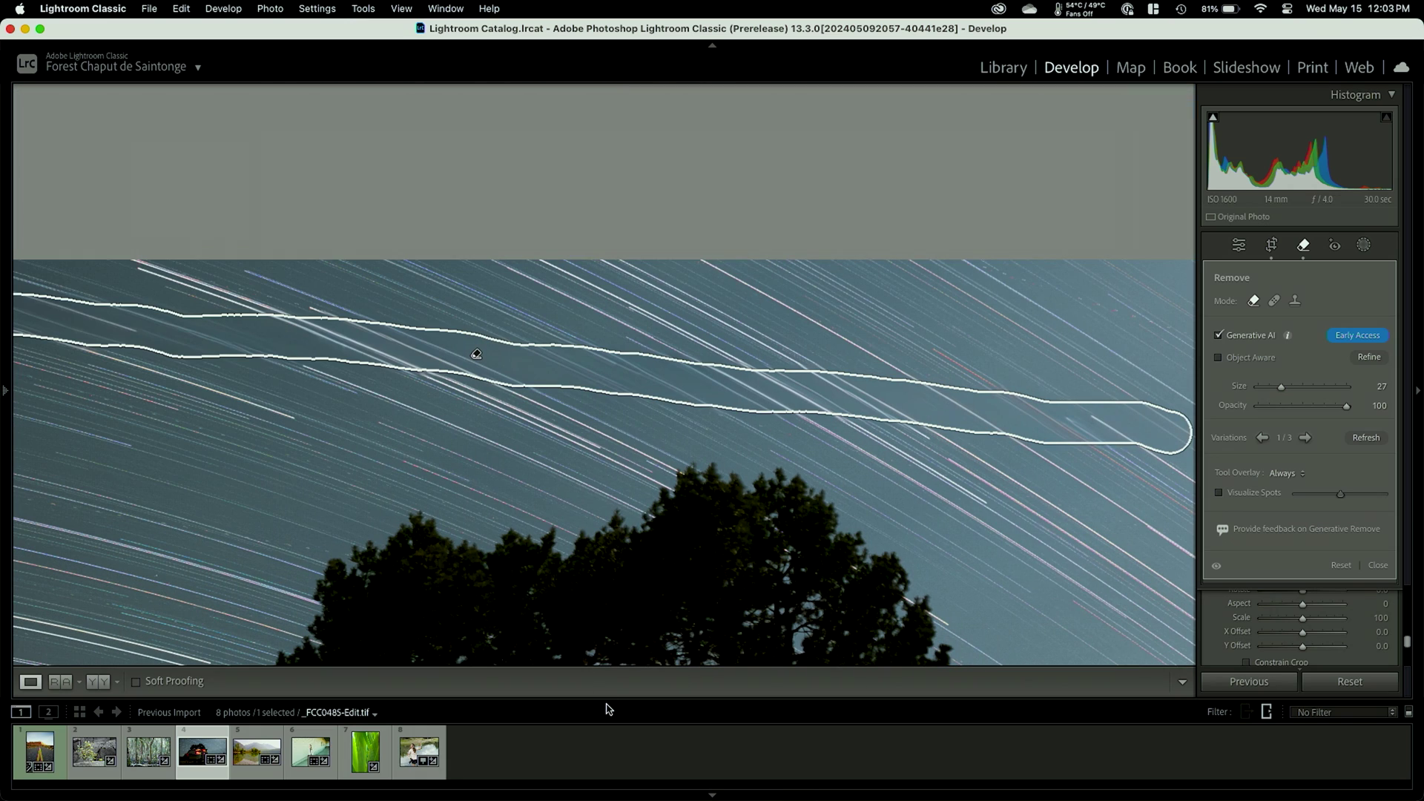
pyautogui.click(1218, 568)
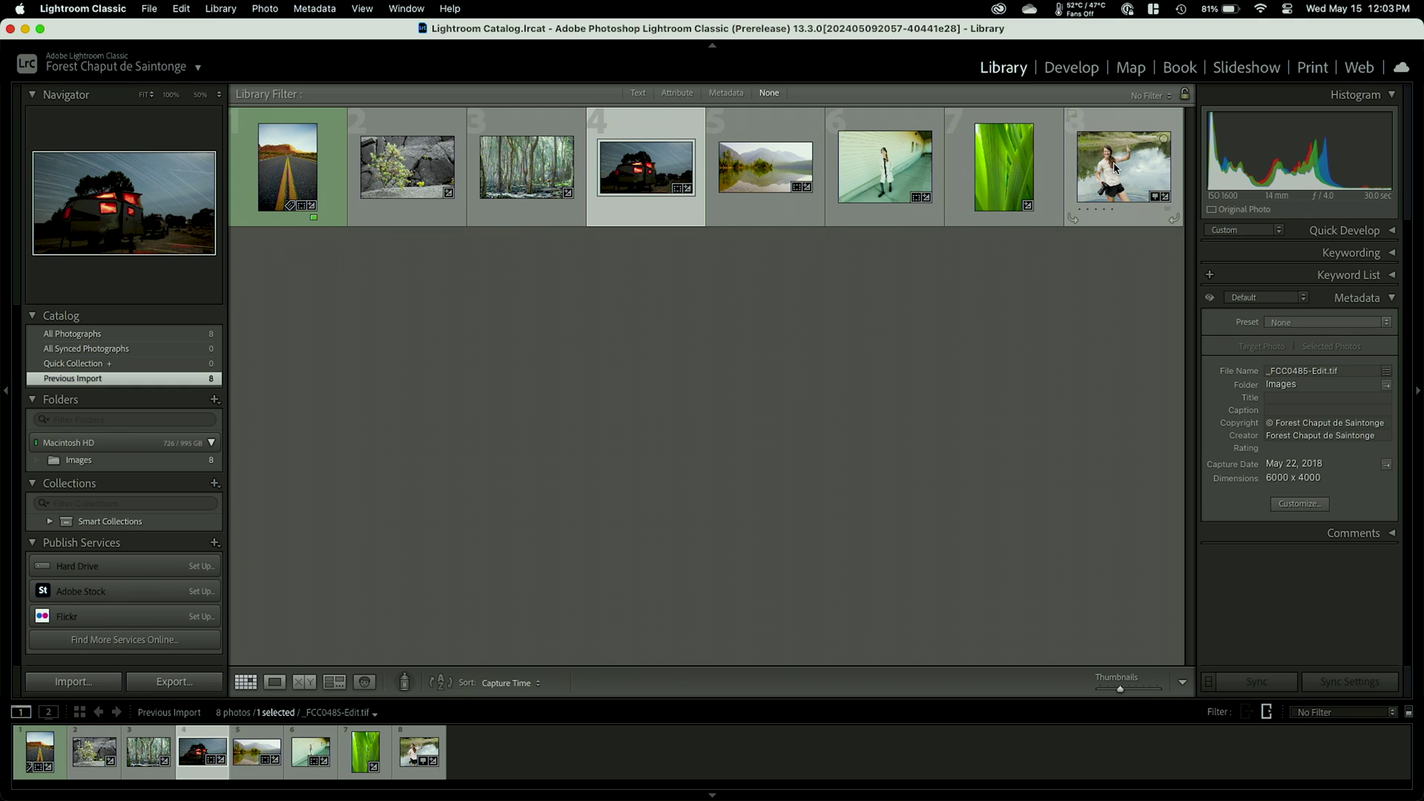
# Open IMG_3699 in Develop, enable Lens Blur, and raise Blur Amount to 100.
pyautogui.doubleClick(1115, 138)
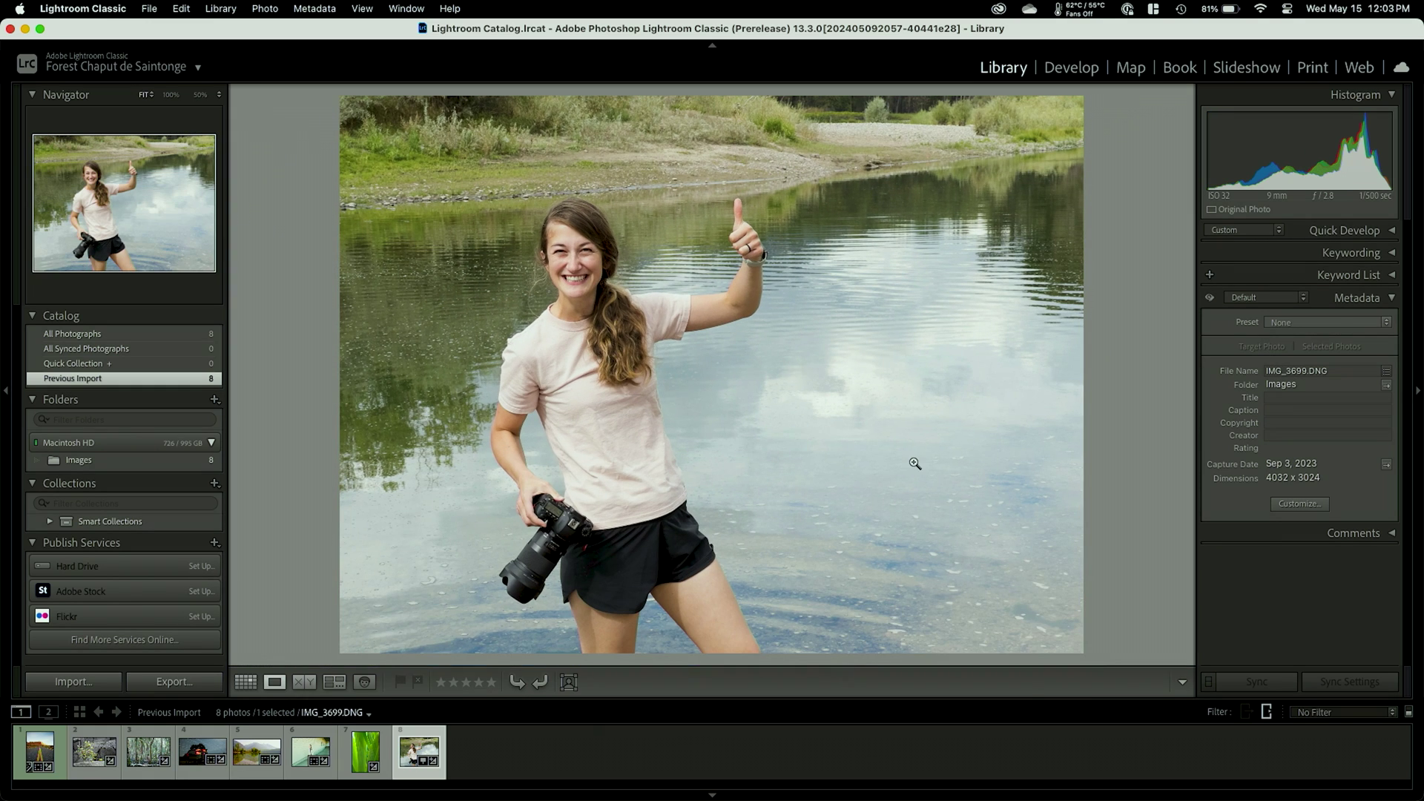
pyautogui.press('d')
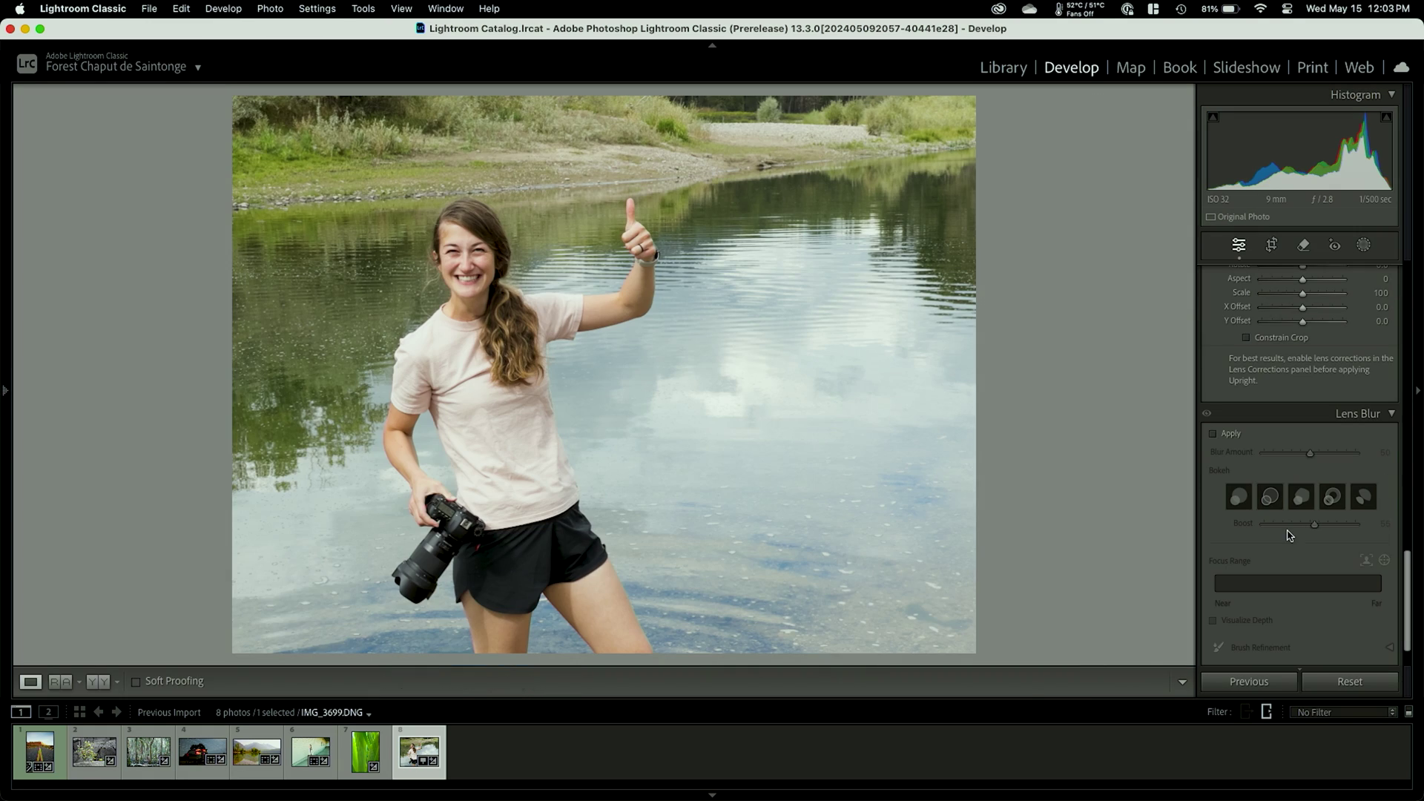
pyautogui.click(1214, 433)
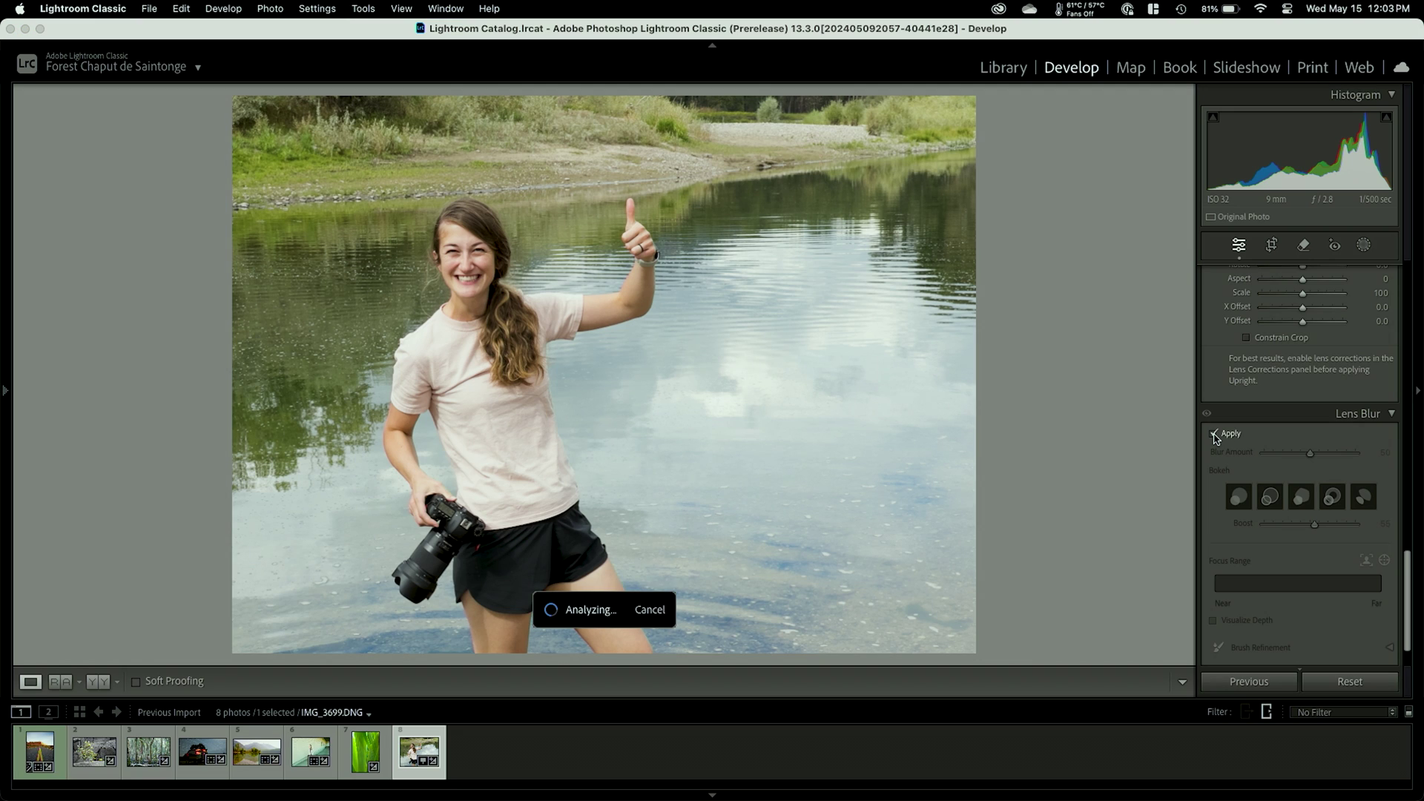
pyautogui.moveTo(1303, 449); pyautogui.dragTo(1331, 448)
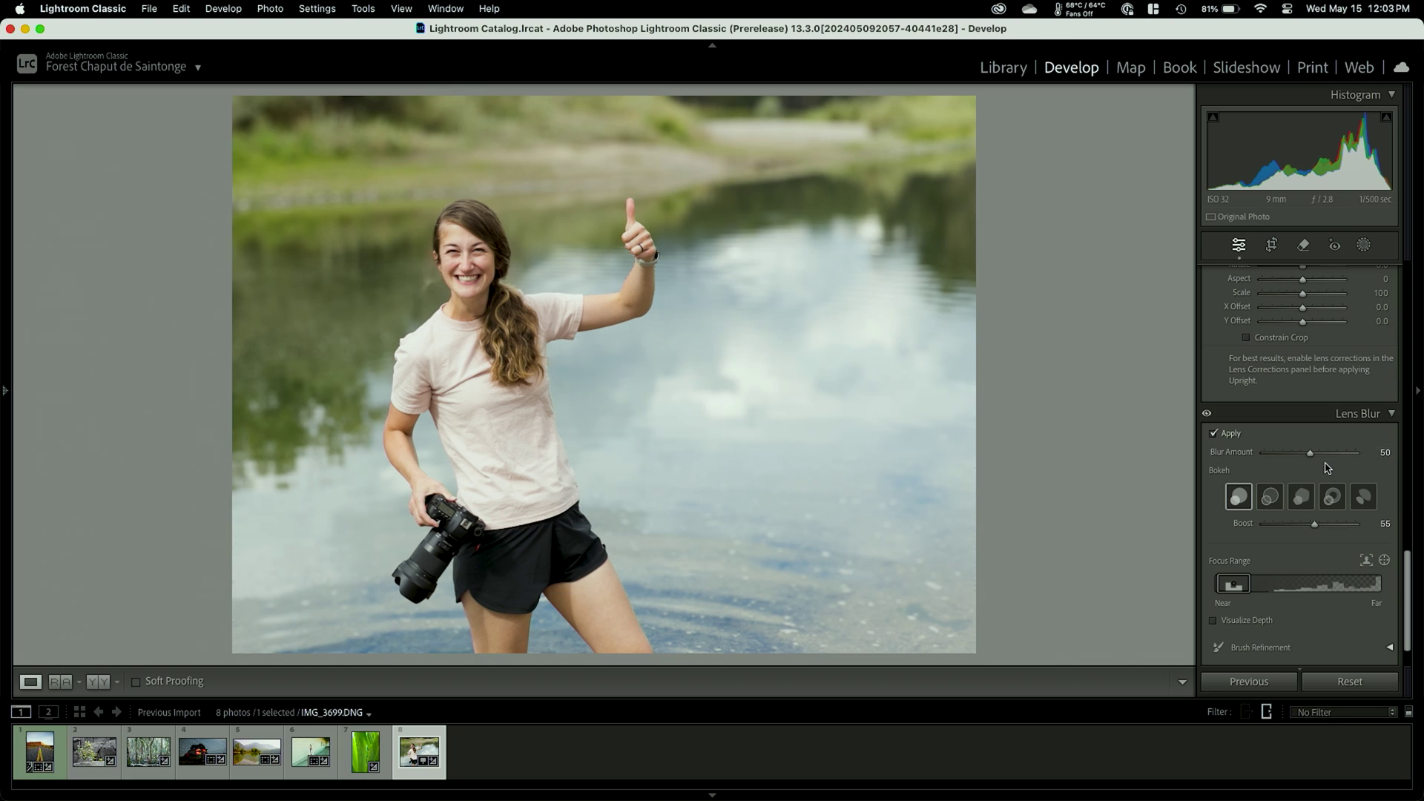
pyautogui.moveTo(1309, 452); pyautogui.dragTo(1355, 452)
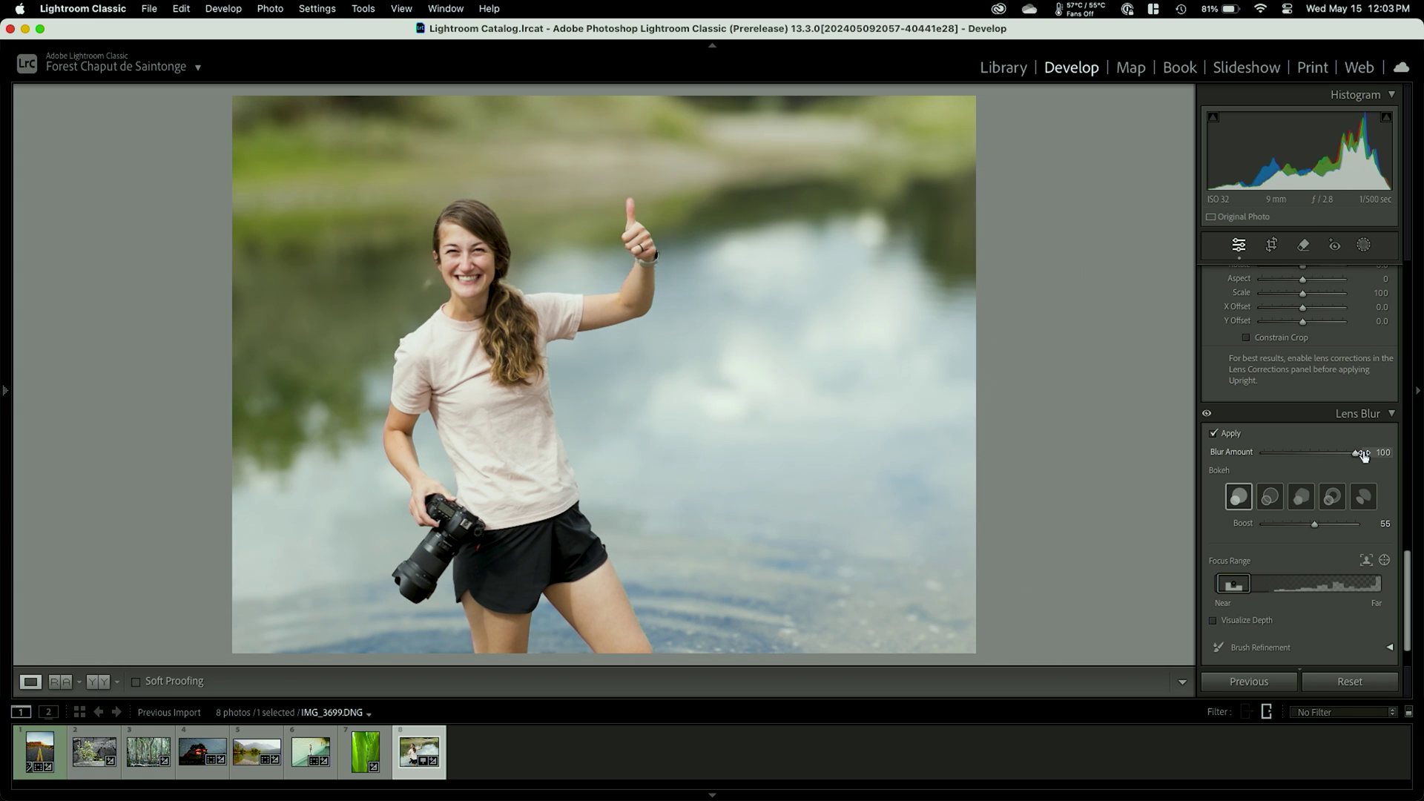
# Inspect the blur around the raised thumb up close, then reset Blur Amount to 50.
pyautogui.click(637, 204)
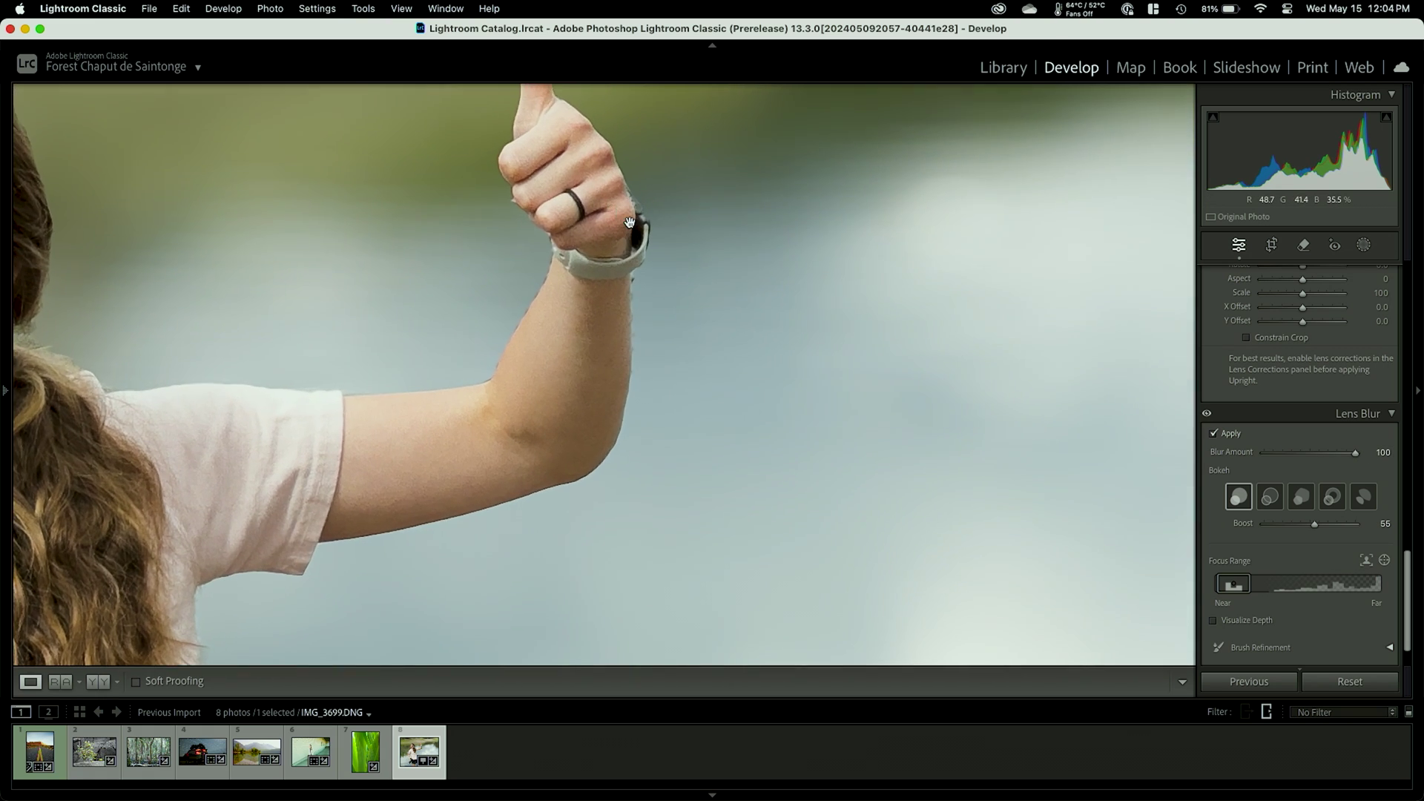
pyautogui.click(629, 223)
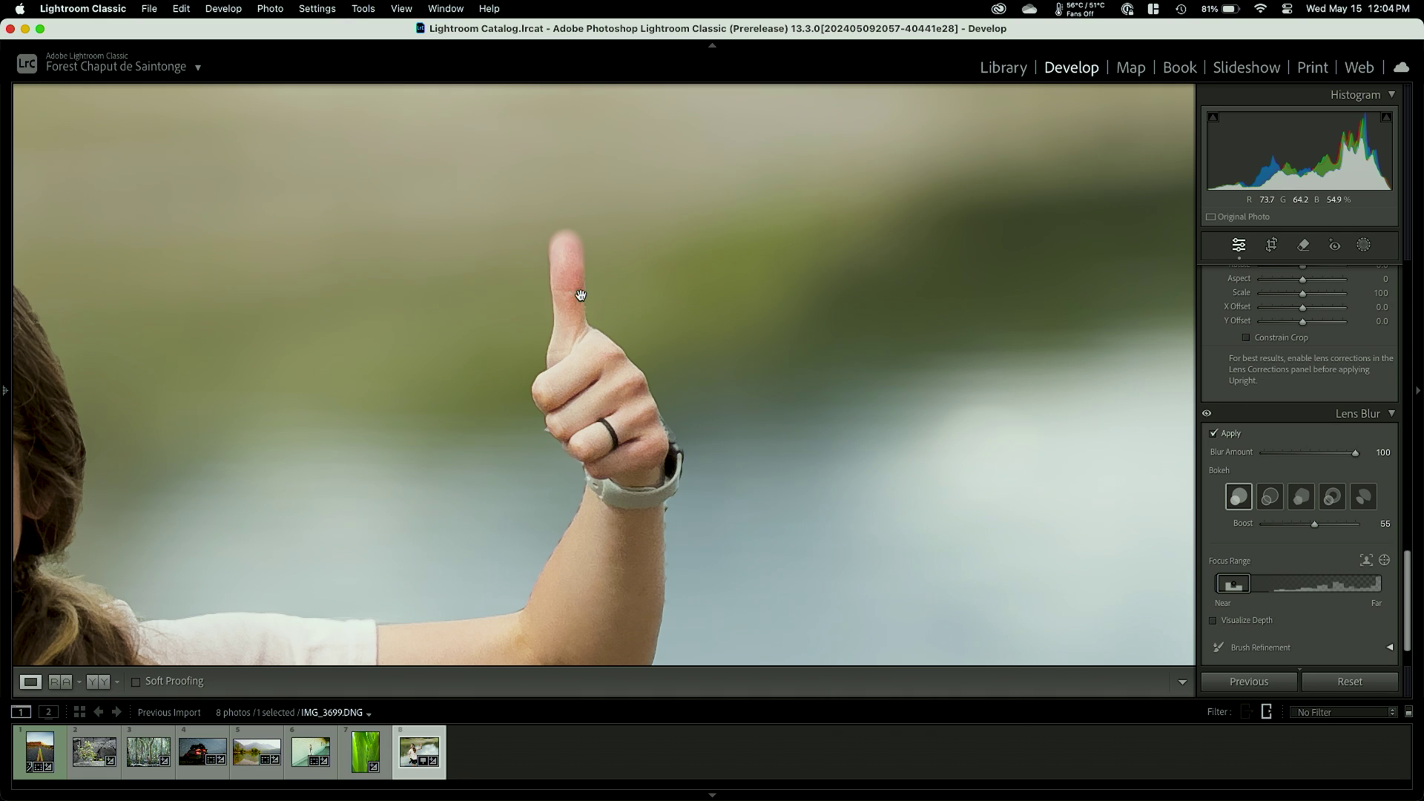
pyautogui.click(577, 417)
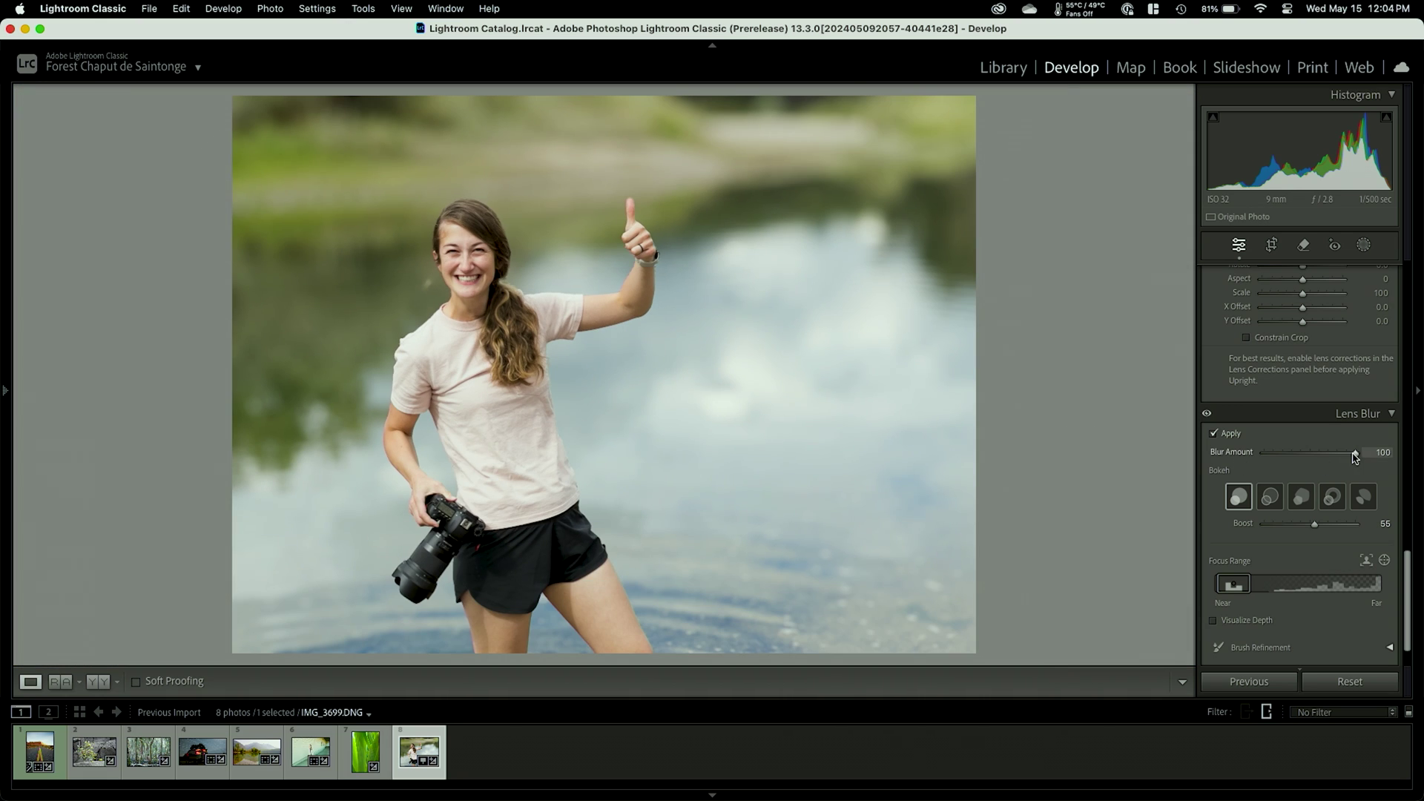
pyautogui.moveTo(1354, 451); pyautogui.dragTo(1293, 456)
pyautogui.doubleClick(1290, 454)
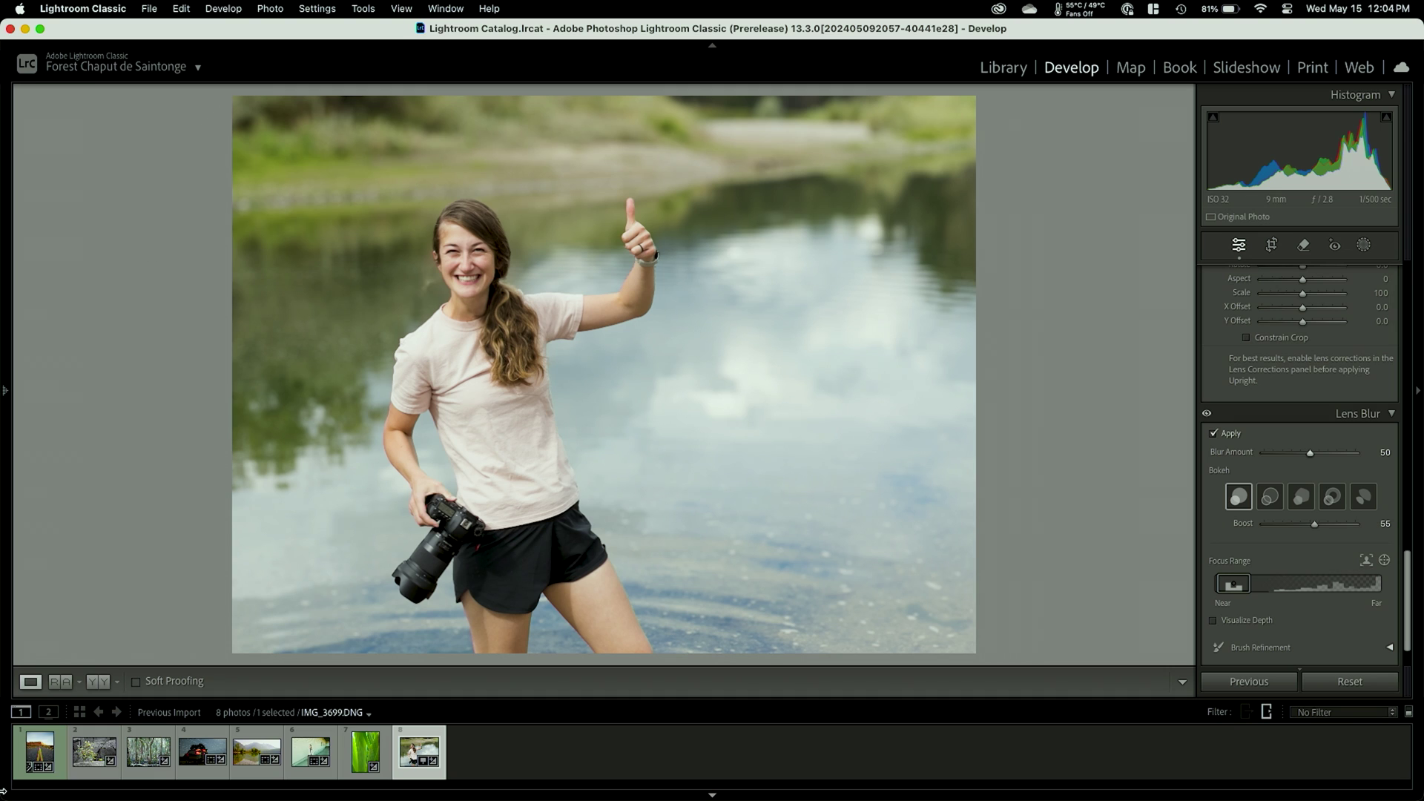
pyautogui.click(312, 753)
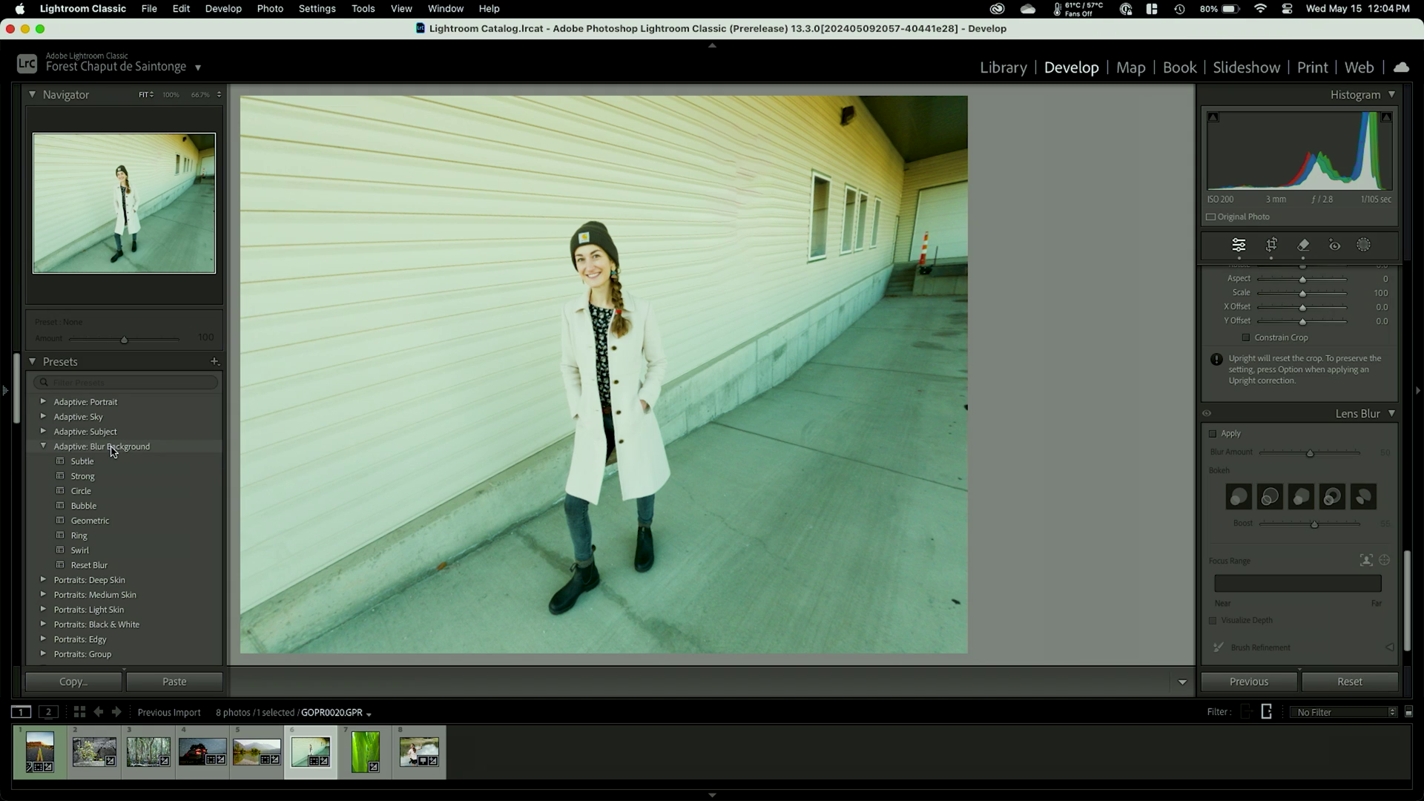
# Try the Strong, Swirl, Ring and Bubble Blur Background presets, ending on Bubble.
pyautogui.click(88, 477)
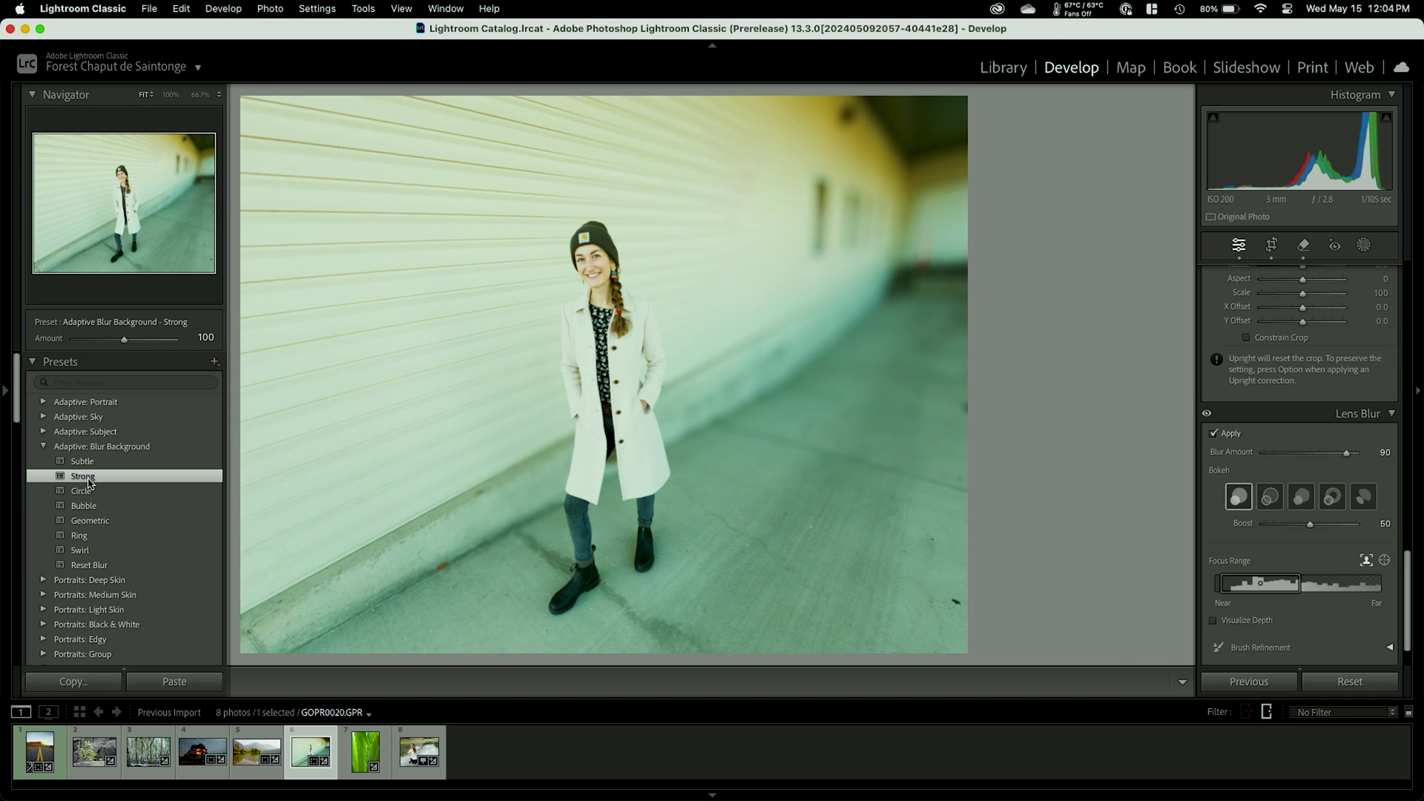
pyautogui.click(84, 556)
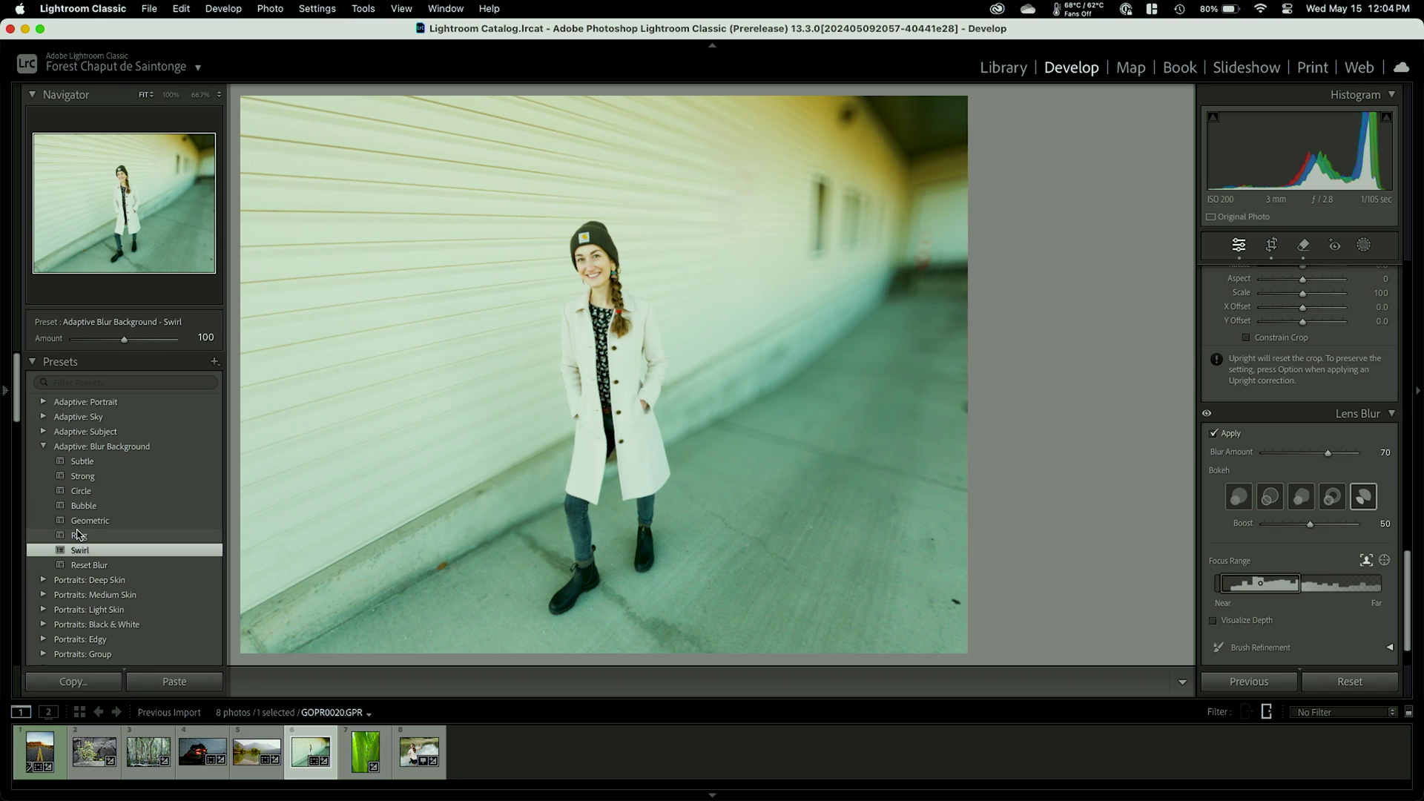
pyautogui.click(74, 537)
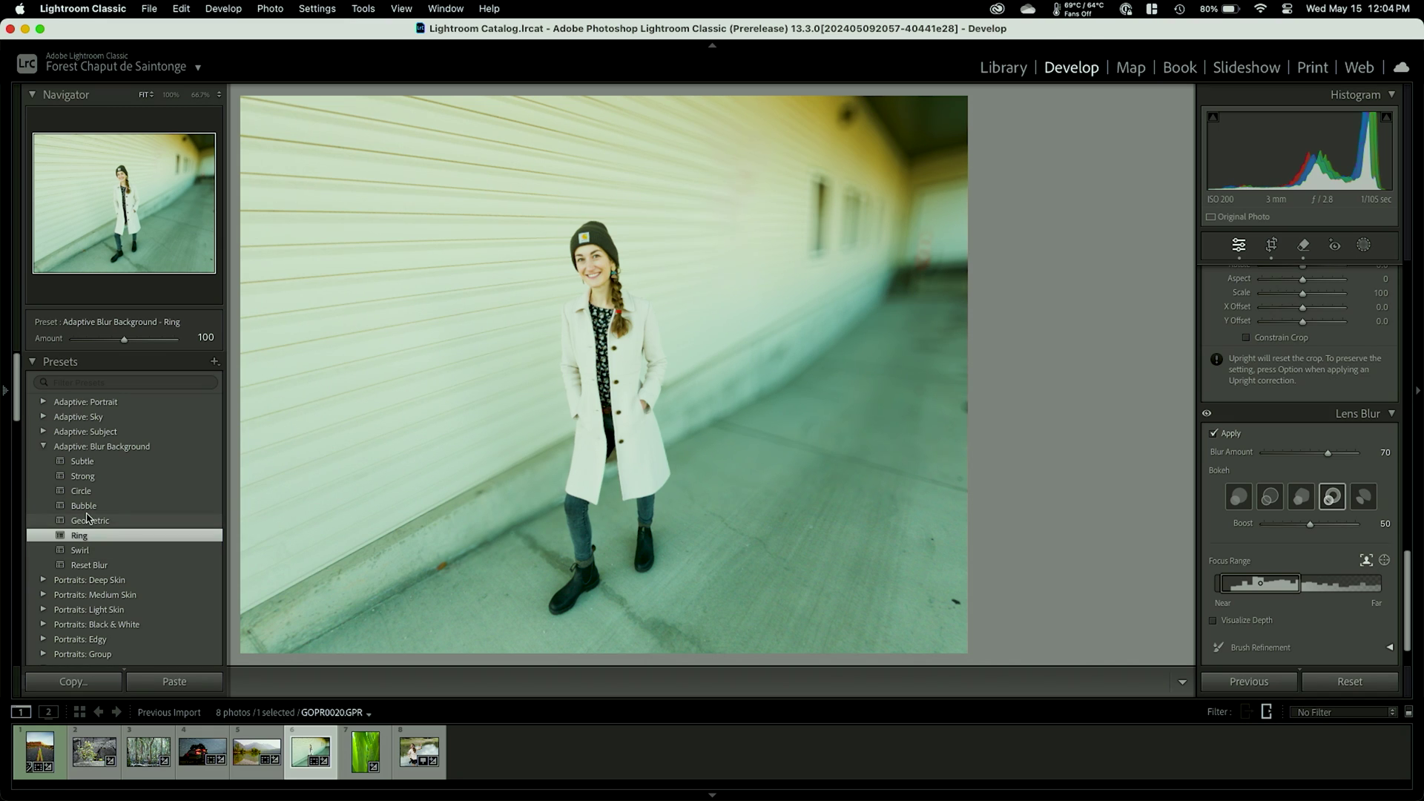
pyautogui.click(85, 512)
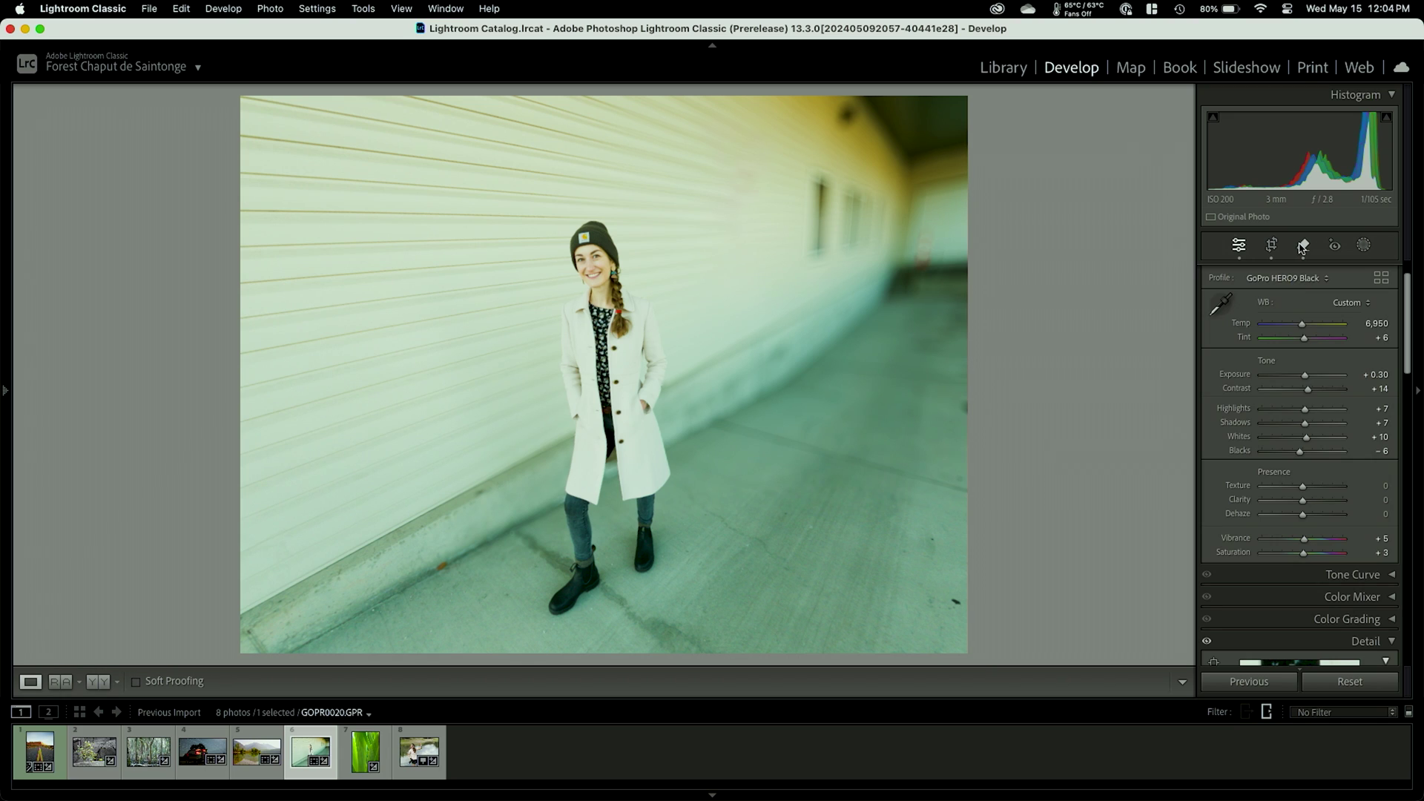
# Switch the wall window removal spot on the blurred portrait back to Generative AI, then close Remove.
pyautogui.click(1303, 246)
pyautogui.click(1221, 335)
pyautogui.moveTo(734, 122); pyautogui.dragTo(739, 278)
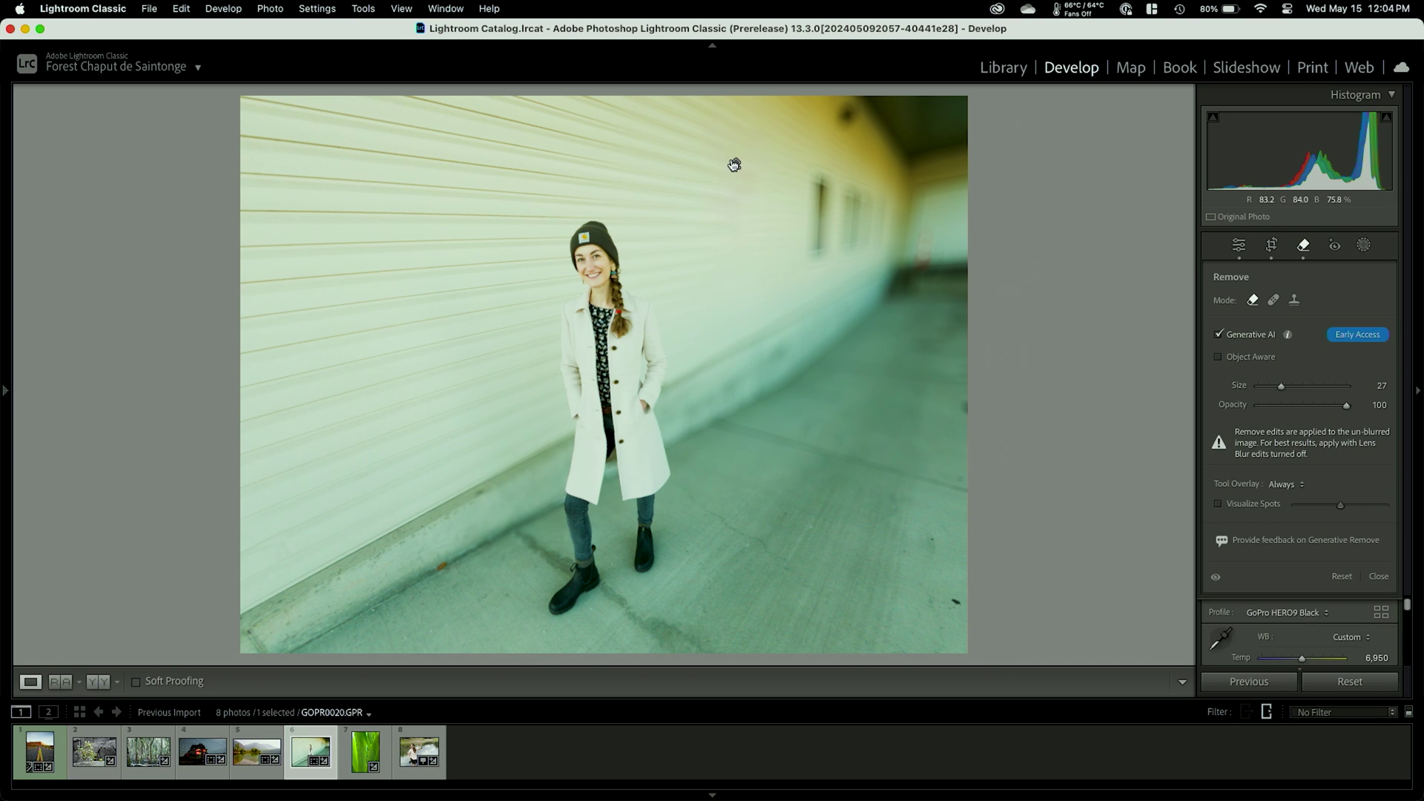
pyautogui.click(1217, 328)
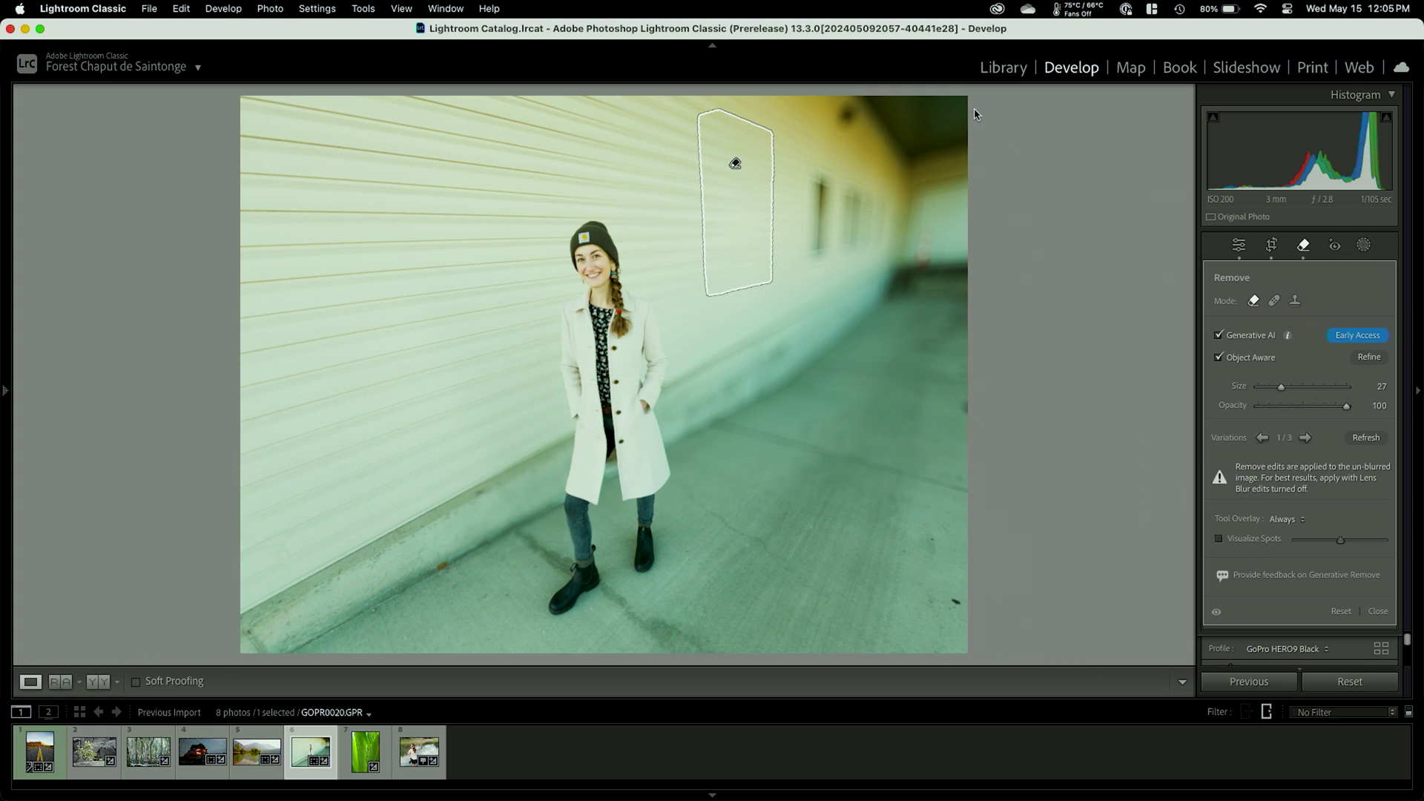
pyautogui.click(1378, 612)
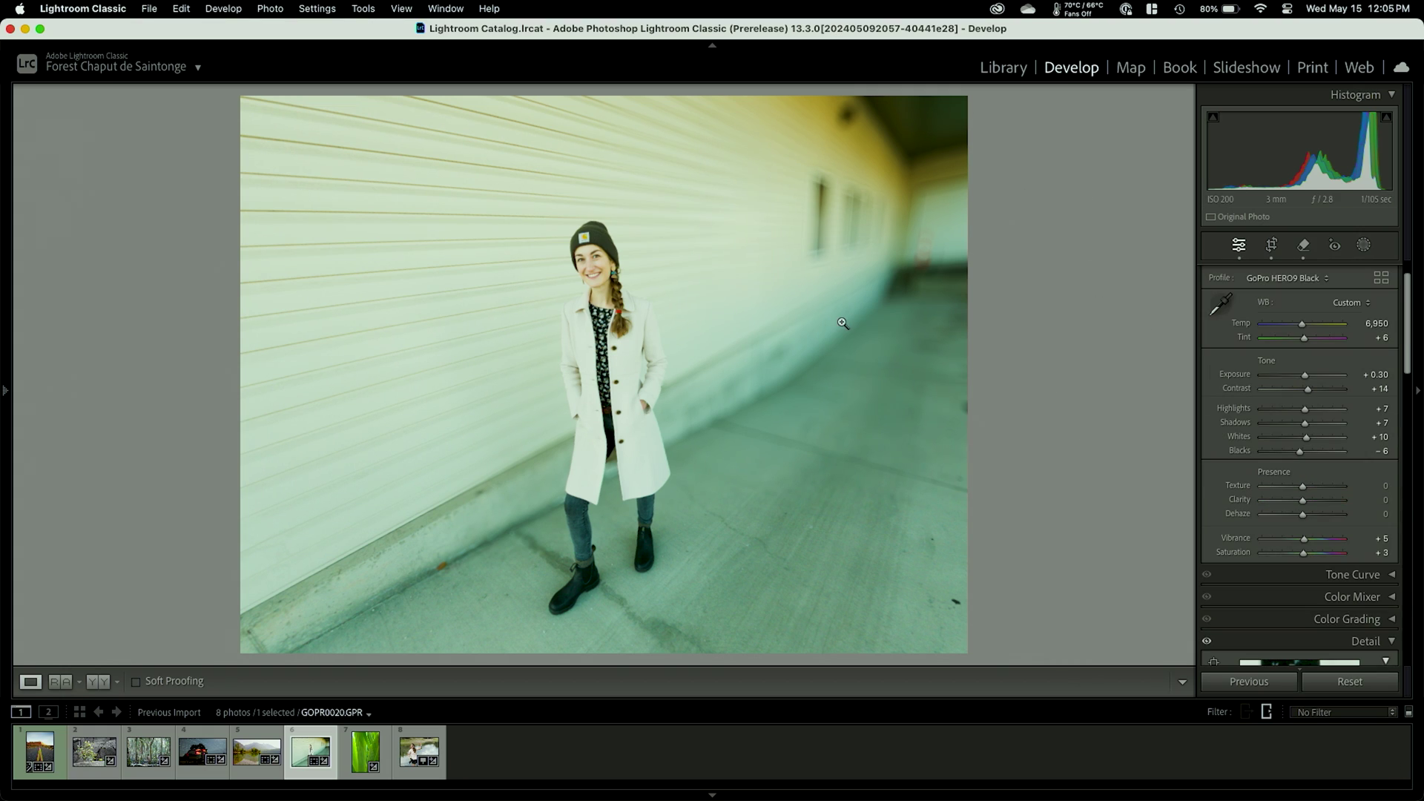